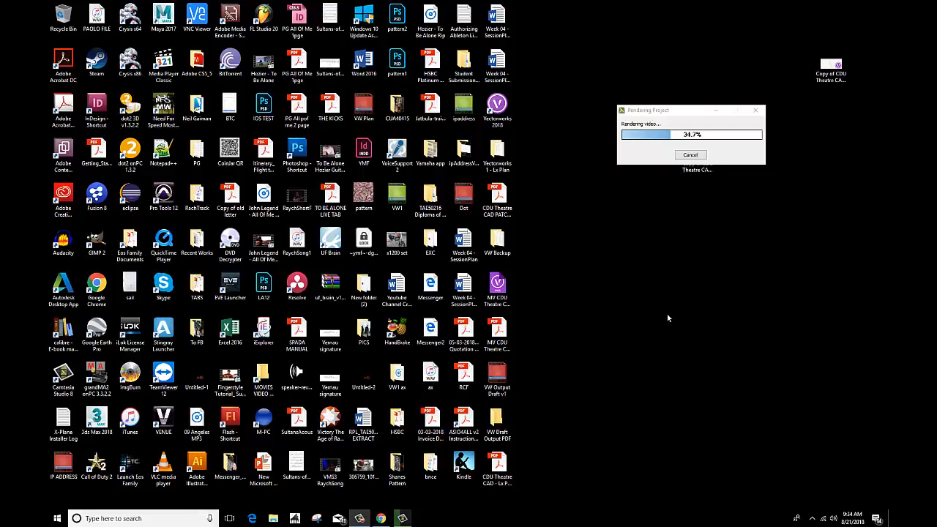
Launch dot2 onPC and look through its B-wing, F-wing and Core Fader views
{"action": "left_click", "coordinate": [136, 153]}
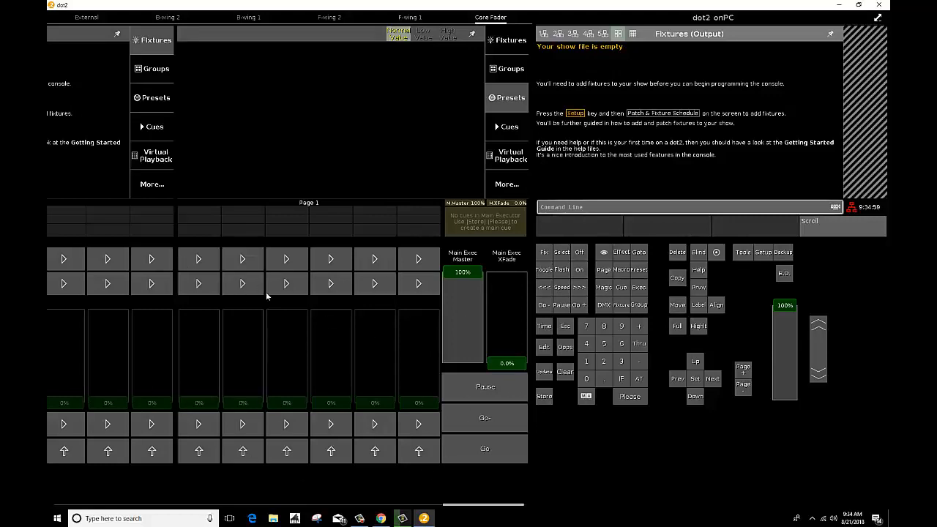
{"action": "left_click", "coordinate": [168, 18]}
{"action": "left_click", "coordinate": [339, 17]}
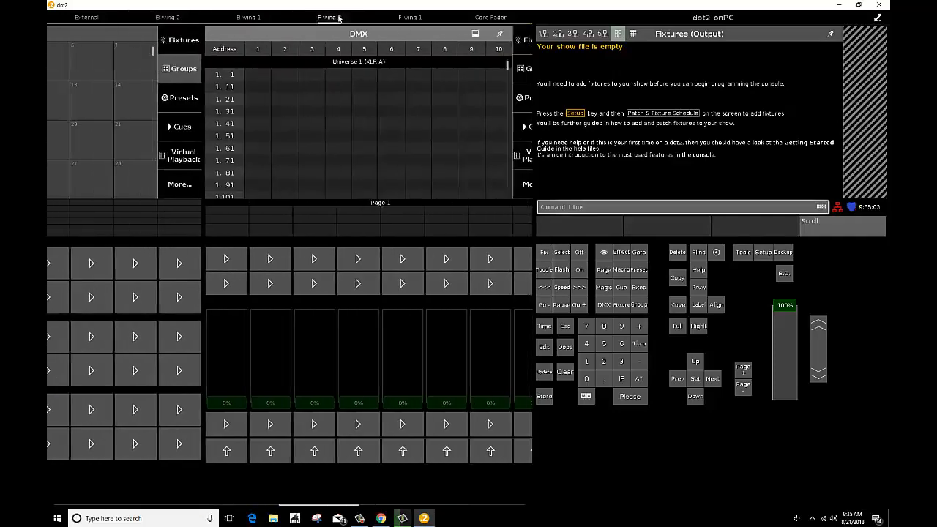
{"action": "left_click", "coordinate": [257, 18]}
{"action": "left_click", "coordinate": [179, 18]}
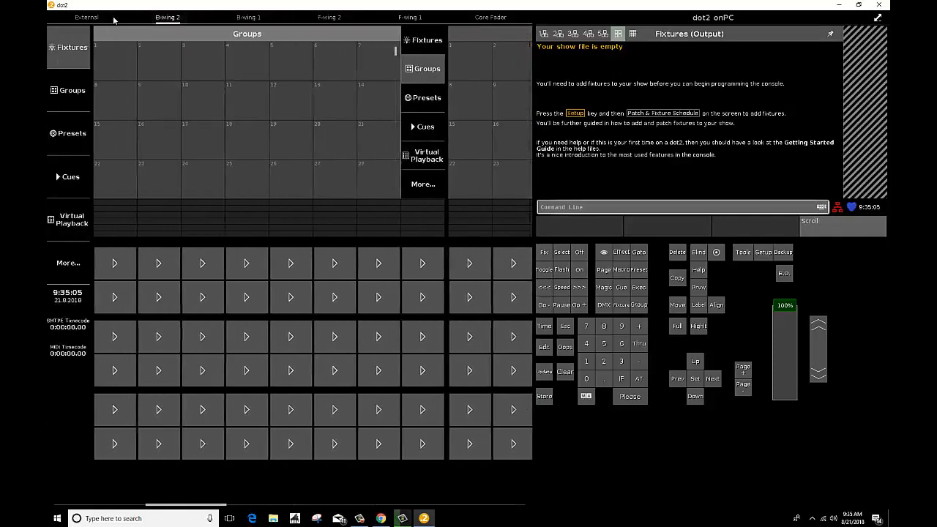
{"action": "left_click", "coordinate": [241, 18]}
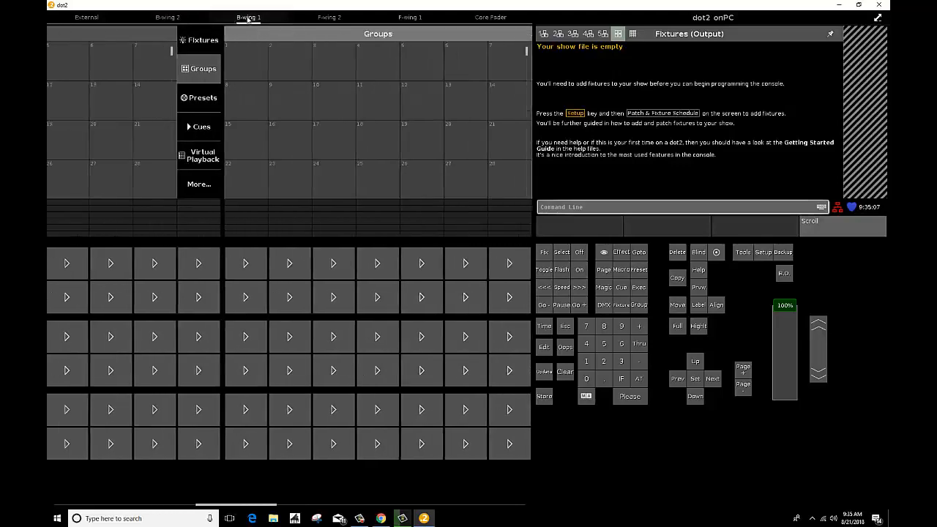
{"action": "left_click", "coordinate": [331, 18]}
{"action": "left_click", "coordinate": [401, 18]}
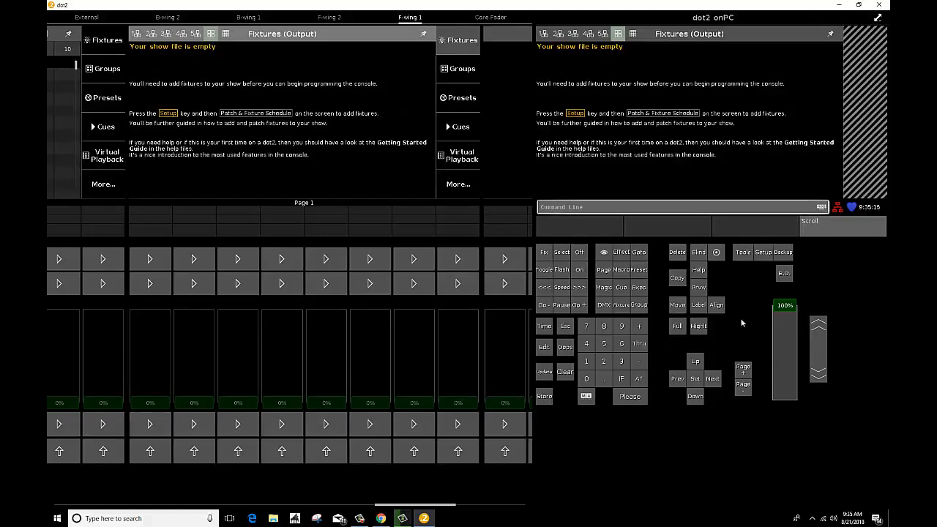
{"action": "left_click", "coordinate": [492, 17]}
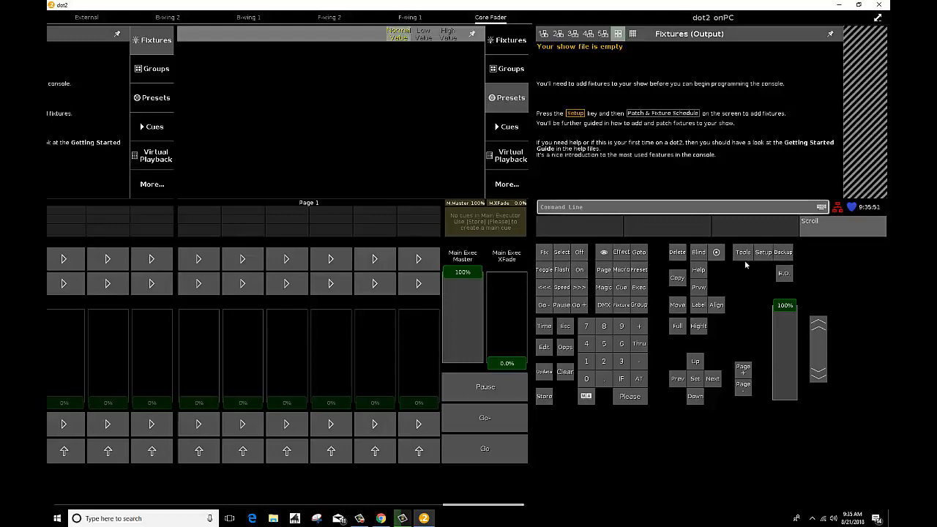
Create a new show named with the presenter's first name followed by "Test SHow"
{"action": "left_click", "coordinate": [784, 252]}
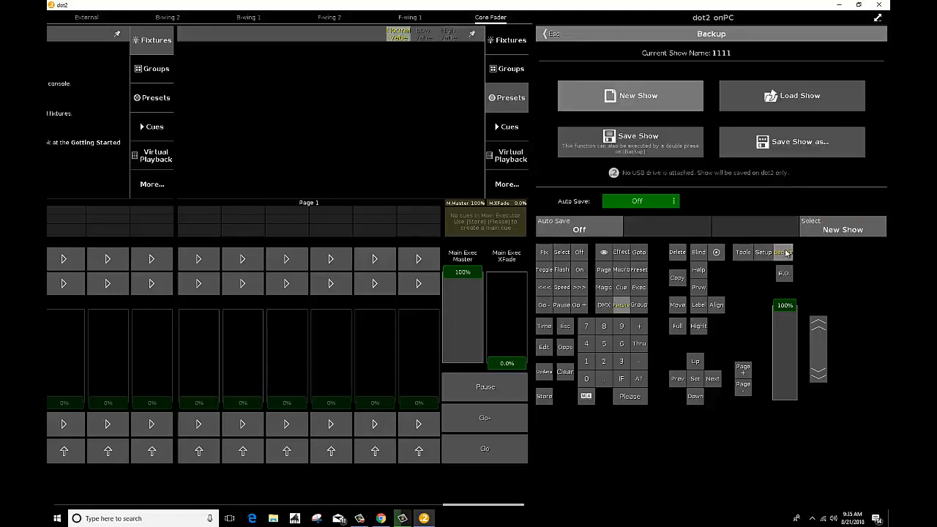
{"action": "left_click", "coordinate": [637, 103]}
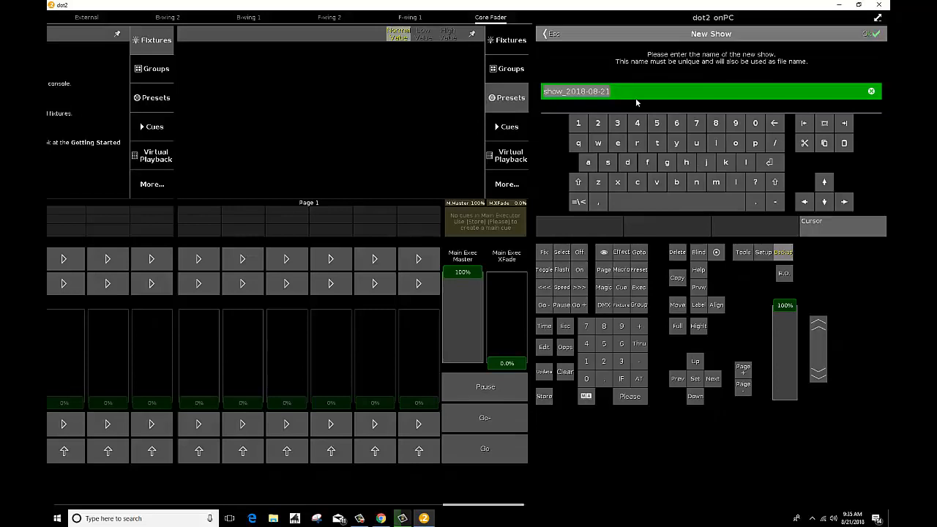
{"action": "key", "text": "BackSpace"}
{"action": "type", "text": "Mike "}
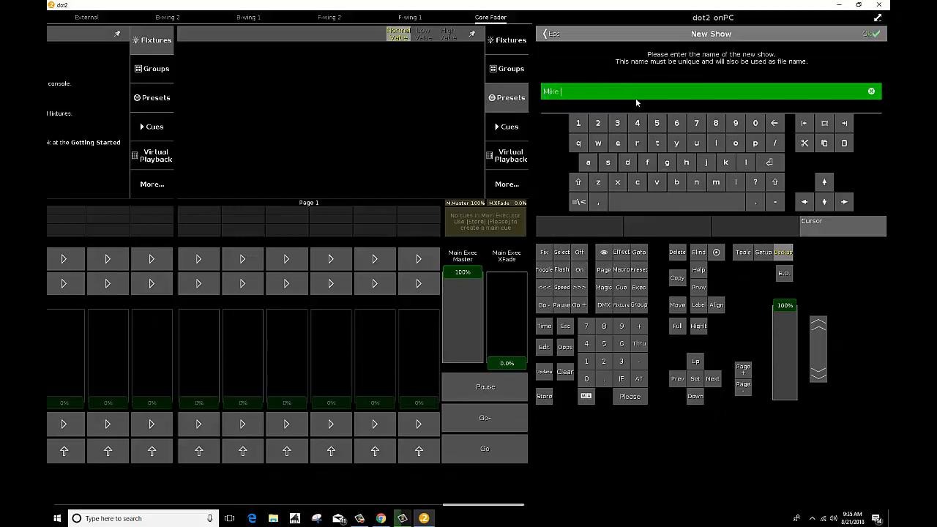
{"action": "type", "text": "Test SHow"}
{"action": "left_click", "coordinate": [866, 34]}
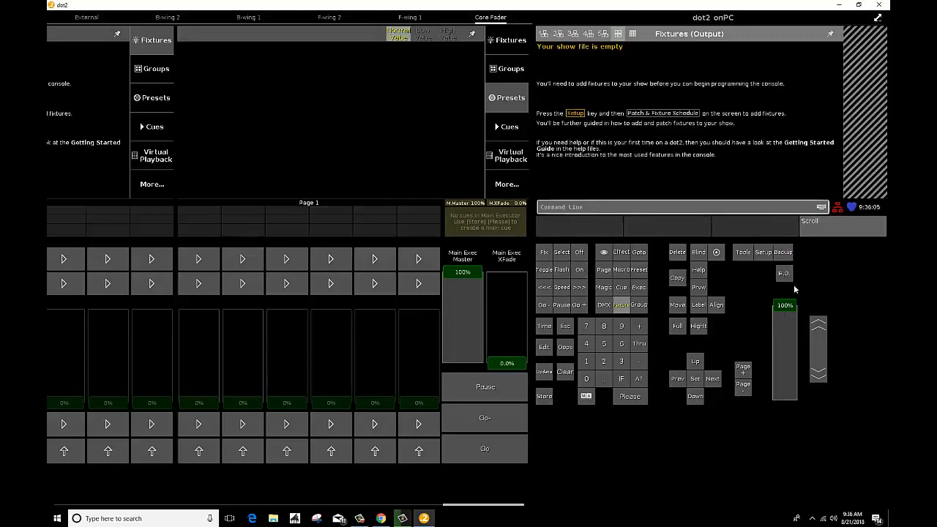
Add 36 fixtures of type 2 Dimmer 00 to the Patch and Fixture Schedule and apply all changes
{"action": "left_click", "coordinate": [756, 258]}
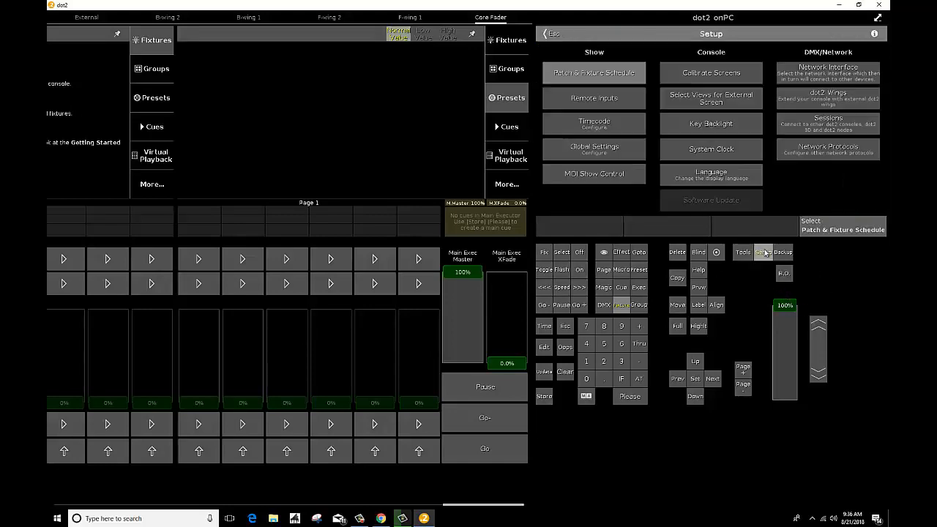
{"action": "left_click", "coordinate": [597, 79]}
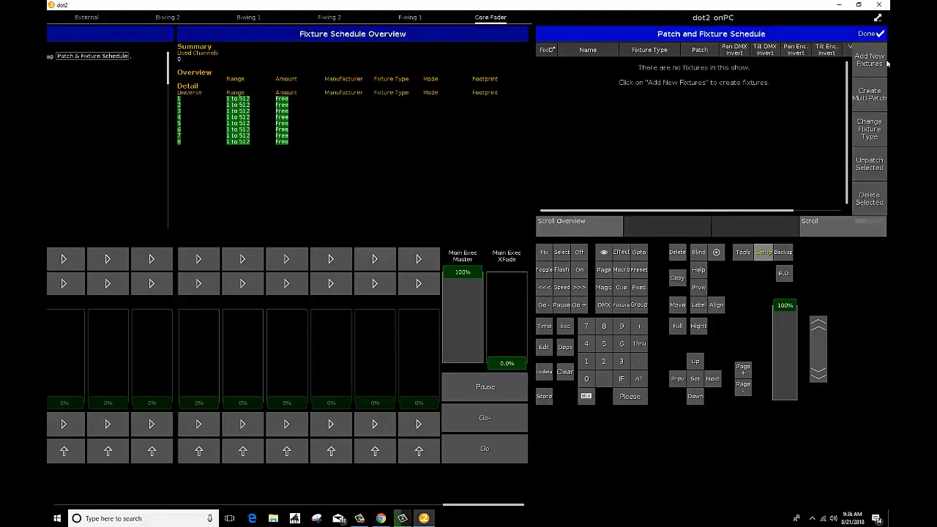
{"action": "left_click", "coordinate": [879, 62]}
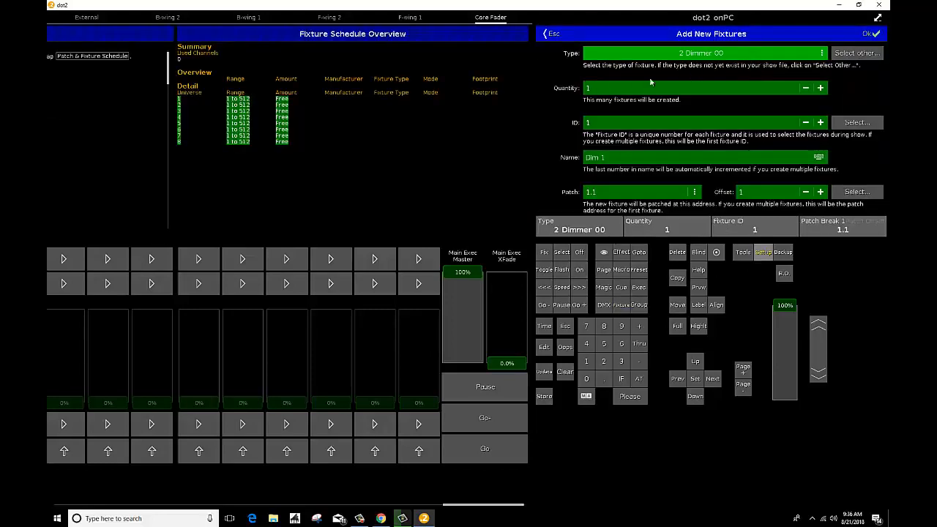
{"action": "left_click", "coordinate": [588, 89]}
{"action": "type", "text": "36"}
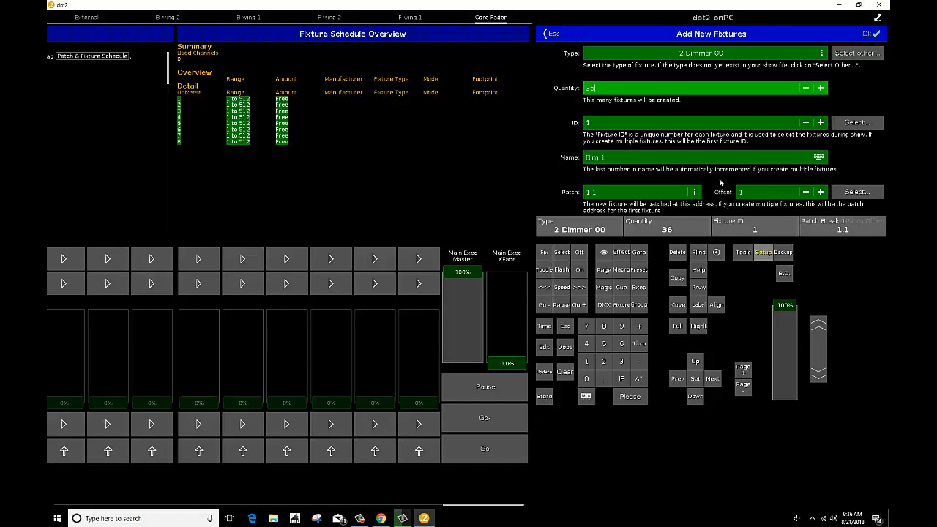
{"action": "left_click", "coordinate": [870, 35]}
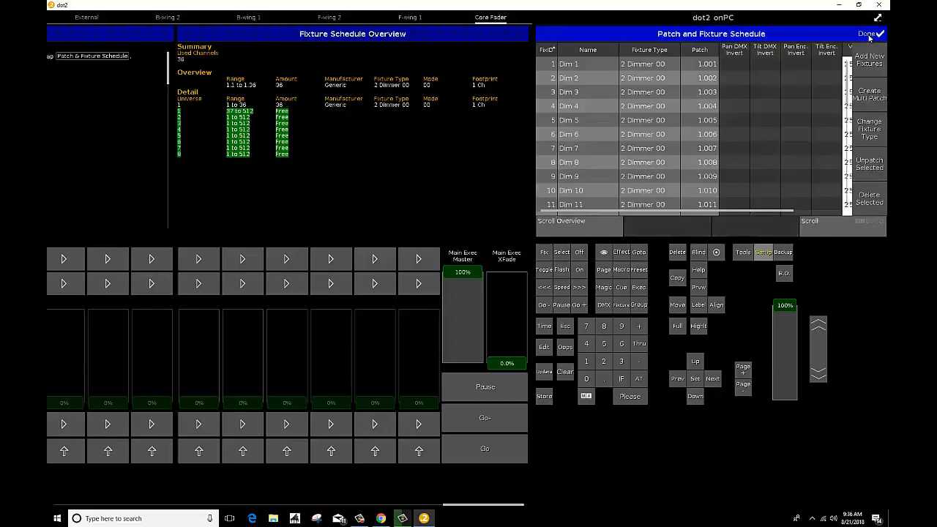
{"action": "left_click", "coordinate": [869, 34]}
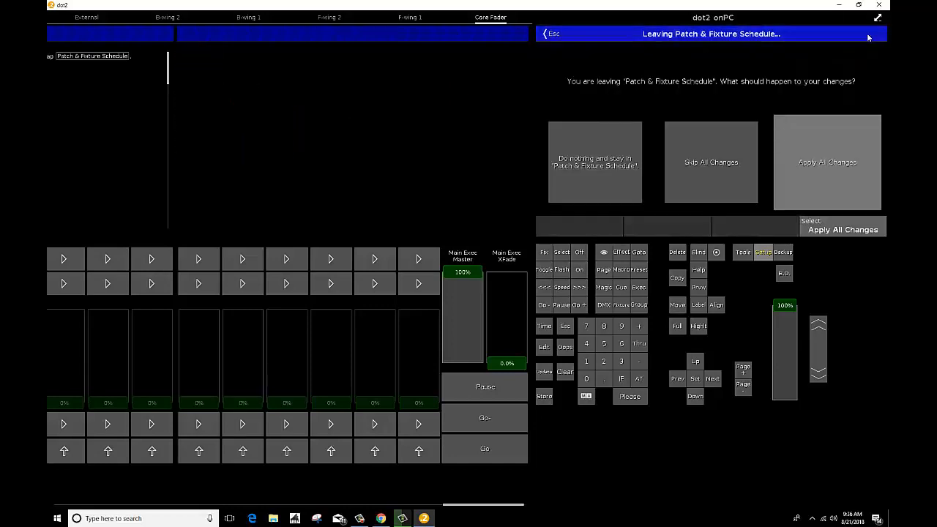
{"action": "left_click", "coordinate": [840, 167]}
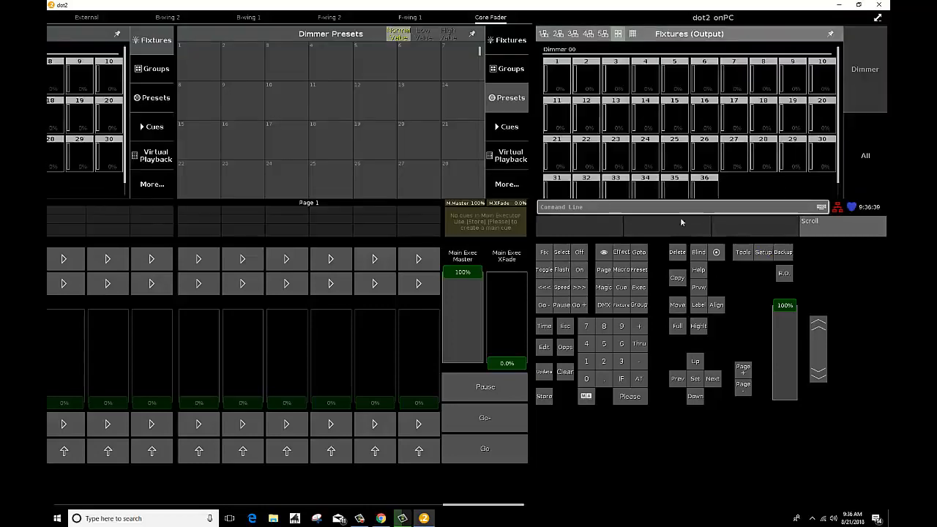
Begin another fixture entry in the Patch and Fixture Schedule with type 3 LED - RGB 8 bit and quantity 8
{"action": "left_click", "coordinate": [768, 254]}
{"action": "left_click", "coordinate": [611, 77]}
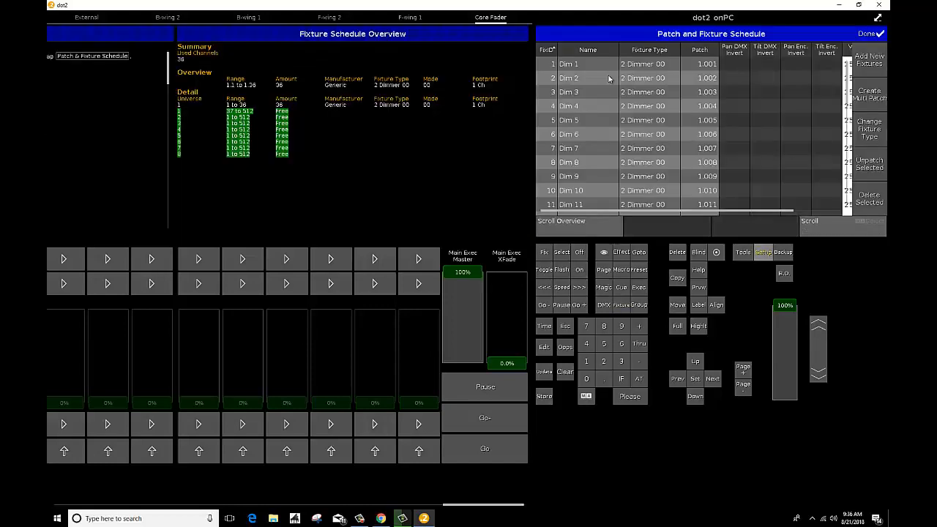
{"action": "left_click", "coordinate": [861, 60]}
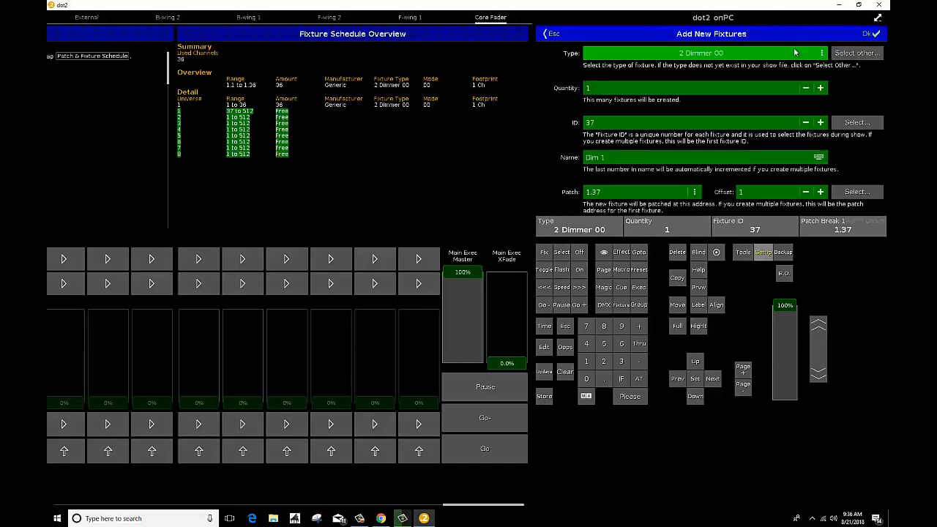
{"action": "left_click", "coordinate": [811, 54]}
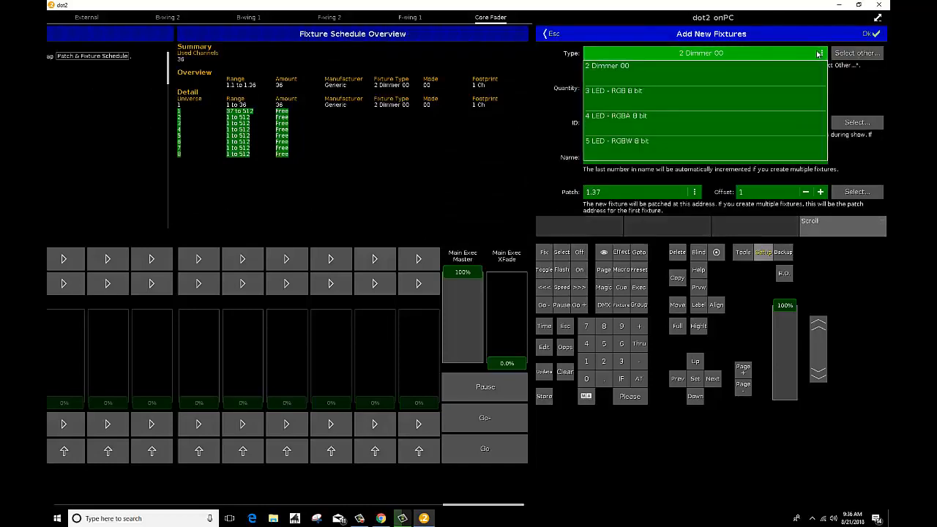
{"action": "left_click", "coordinate": [643, 96]}
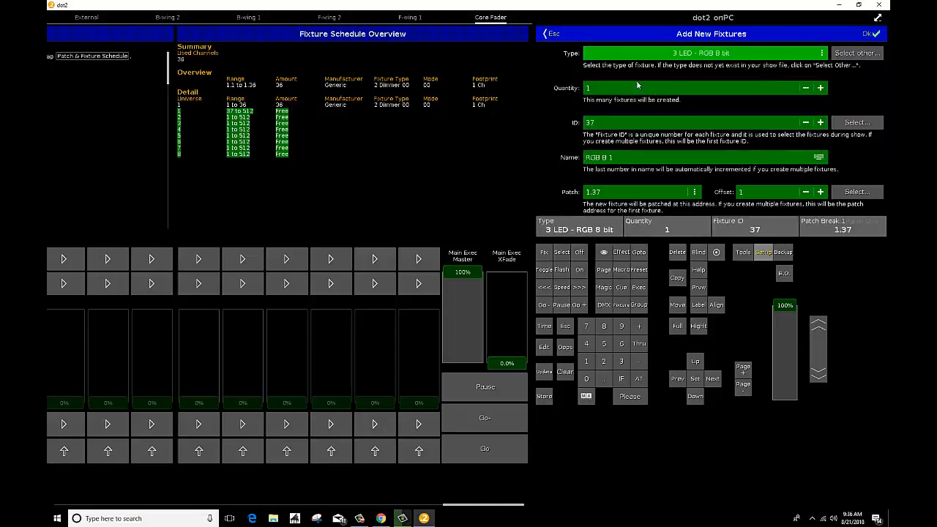
{"action": "left_click", "coordinate": [605, 89]}
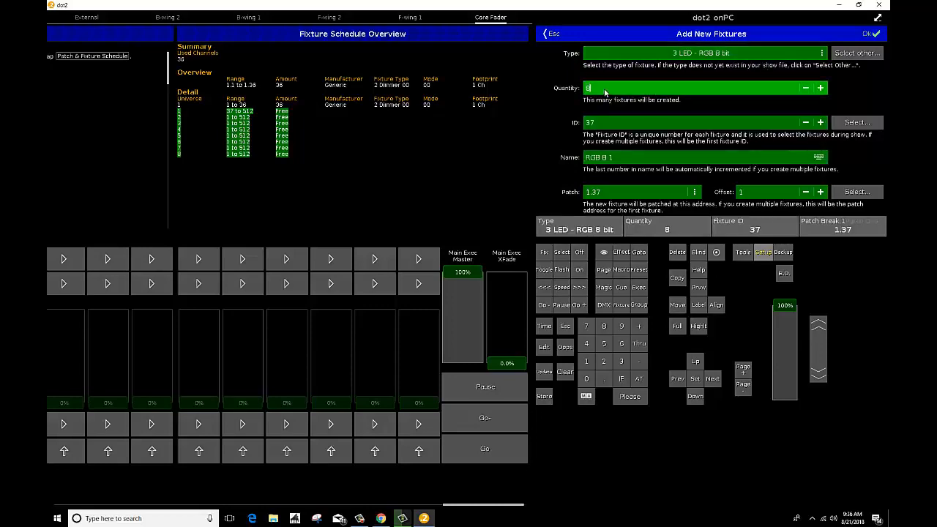
Patch the new LED fixtures from address 1.100 with an offset of 4 and apply all changes
{"action": "left_click", "coordinate": [613, 195]}
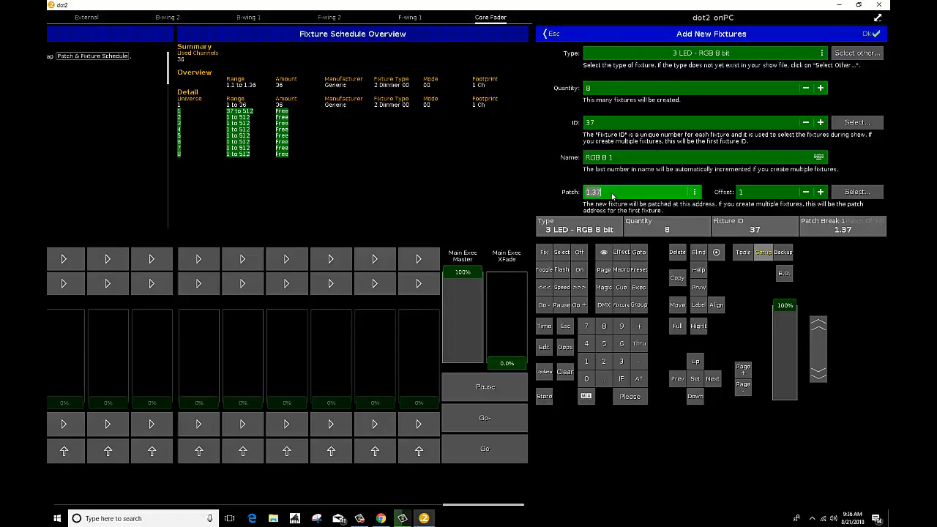
{"action": "left_click_drag", "start_coordinate": [602, 196], "coordinate": [593, 195]}
{"action": "type", "text": "100"}
{"action": "left_click", "coordinate": [747, 194]}
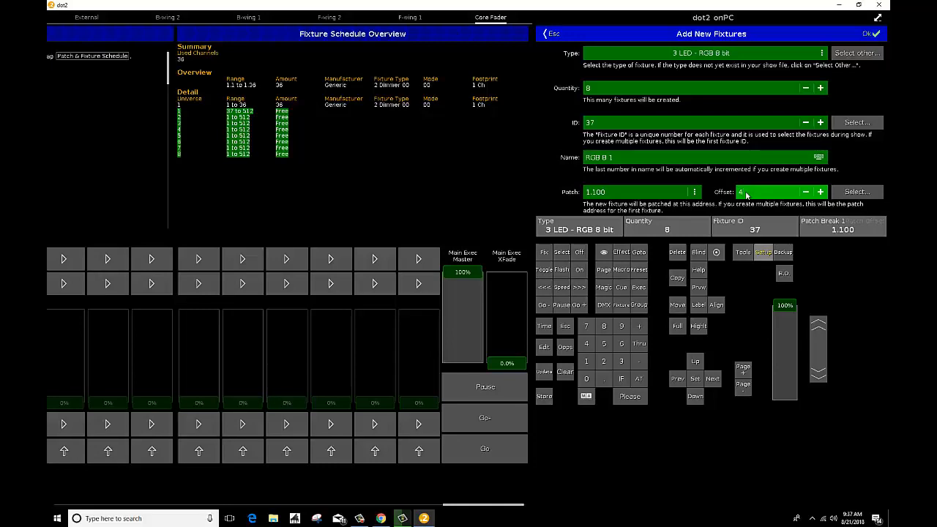
{"action": "left_click", "coordinate": [870, 33]}
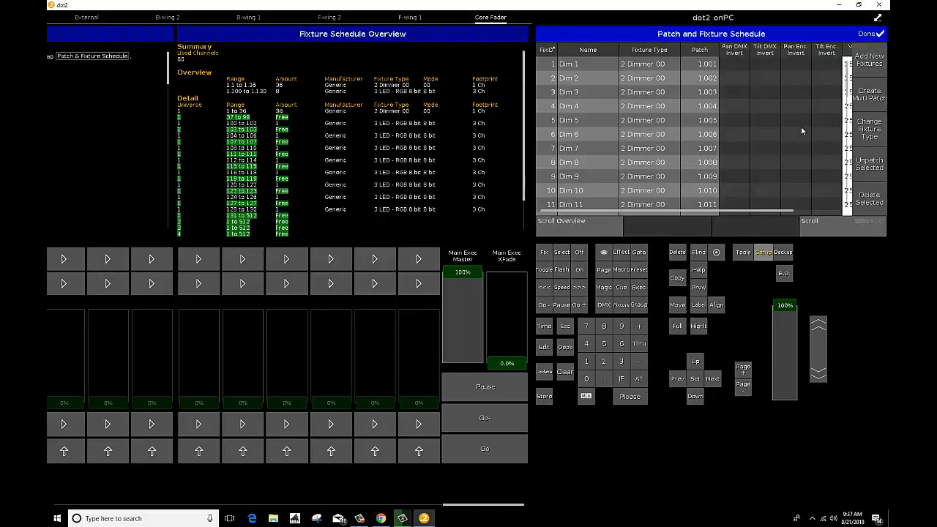
{"action": "left_click", "coordinate": [870, 33]}
{"action": "left_click", "coordinate": [837, 167]}
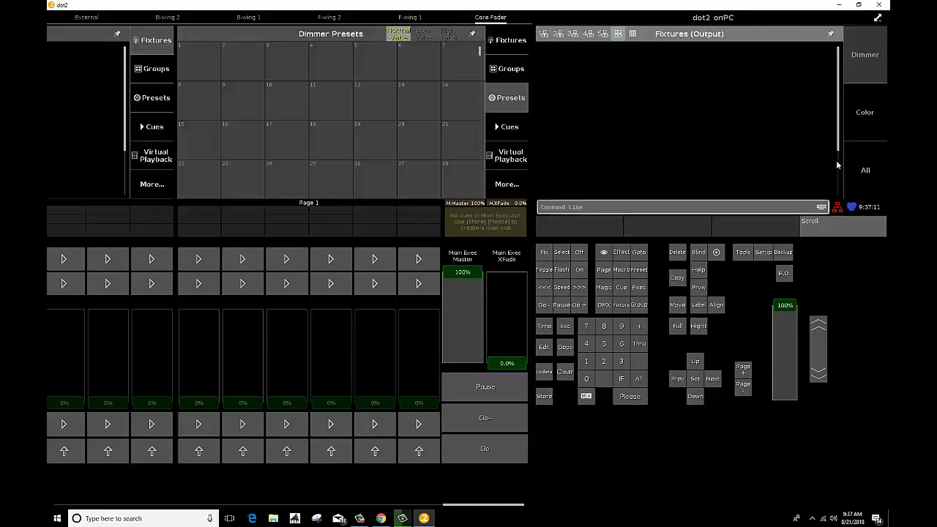
Select LED fixture 37 and examine its patched channels in the wing's DMX view
{"action": "scroll", "coordinate": [752, 153], "scroll_direction": "down", "scroll_amount": 3}
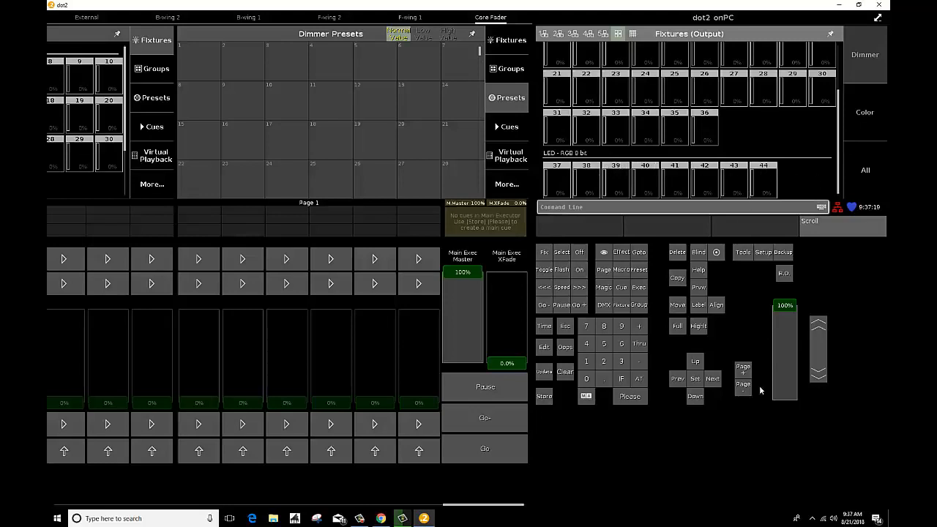
{"action": "left_click", "coordinate": [565, 168]}
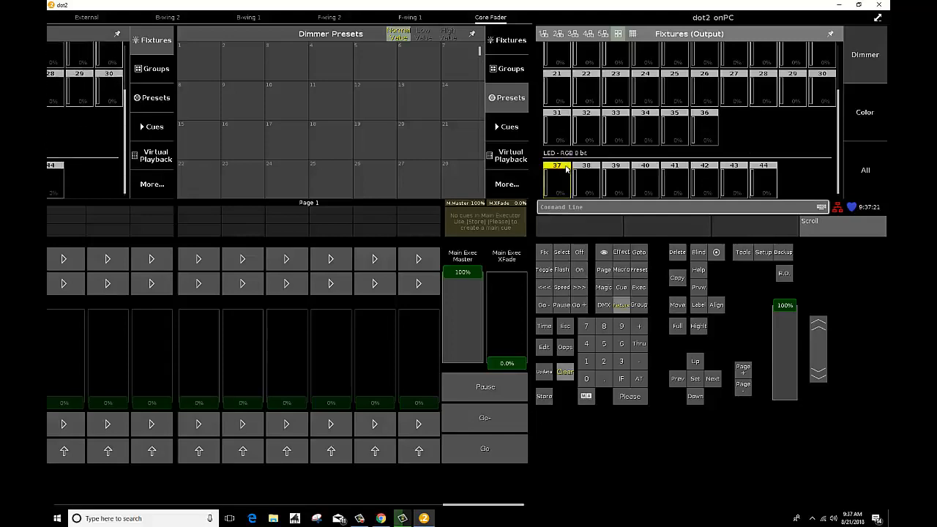
{"action": "left_click_drag", "start_coordinate": [286, 5], "coordinate": [439, 16]}
{"action": "left_click", "coordinate": [671, 14]}
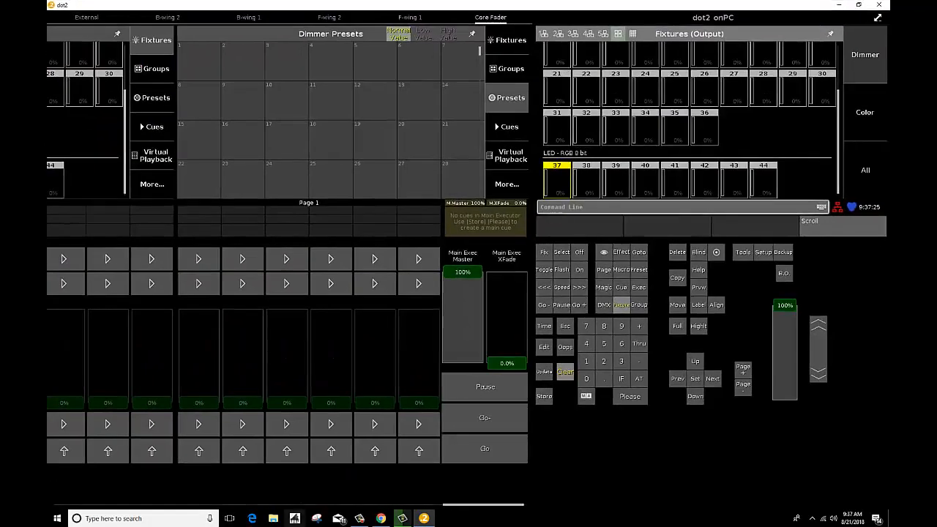
{"action": "left_click_drag", "start_coordinate": [476, 507], "coordinate": [310, 508]}
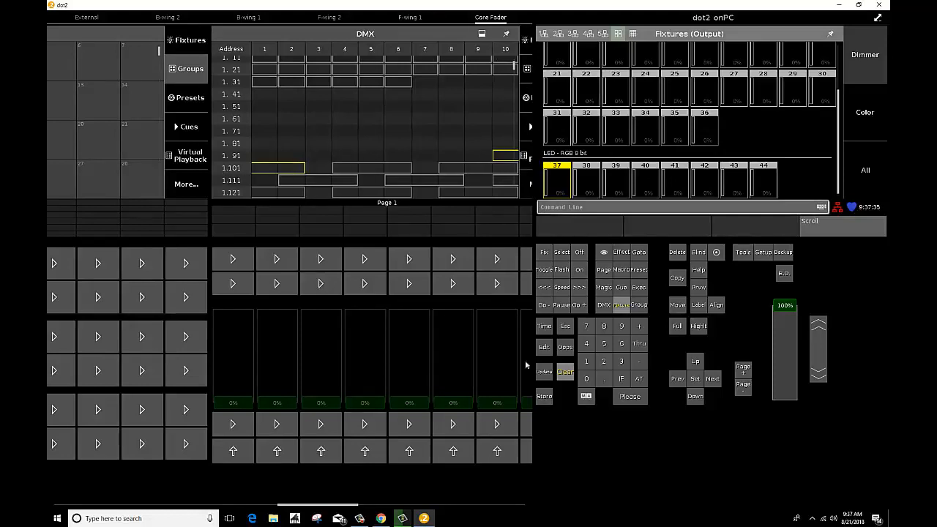
{"action": "left_click_drag", "start_coordinate": [339, 505], "coordinate": [554, 511]}
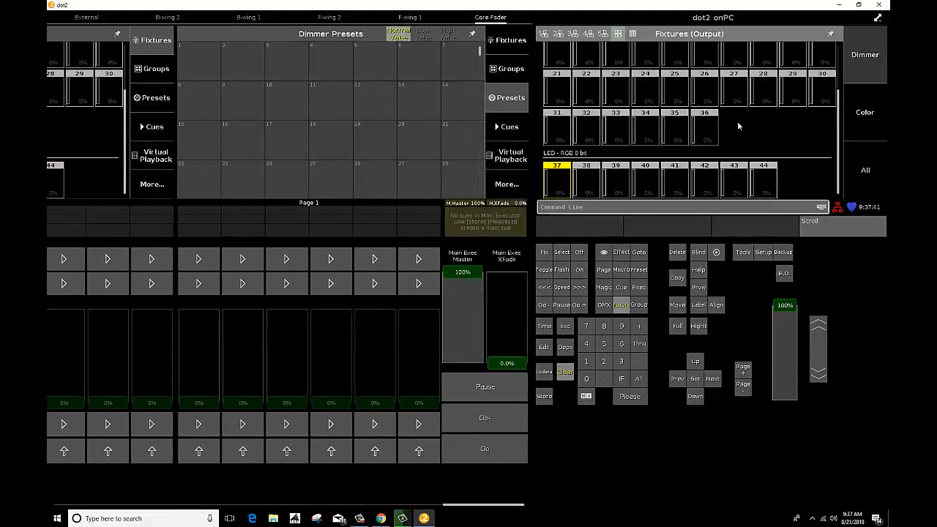
Add LED fixture 44 to the selection and compare its DMX addresses with the fixture sheet
{"action": "left_click", "coordinate": [760, 167]}
{"action": "left_click", "coordinate": [604, 305]}
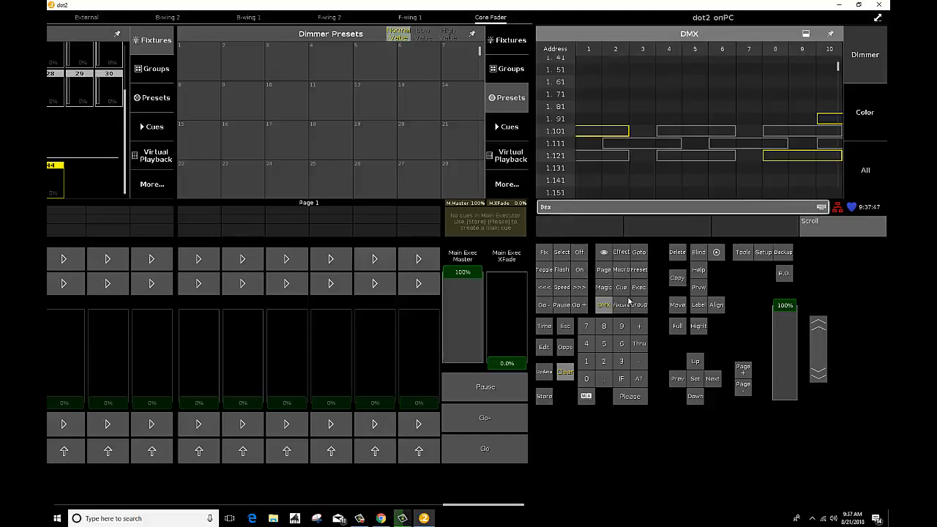
{"action": "left_click", "coordinate": [622, 306]}
{"action": "left_click", "coordinate": [604, 305]}
{"action": "left_click", "coordinate": [621, 306]}
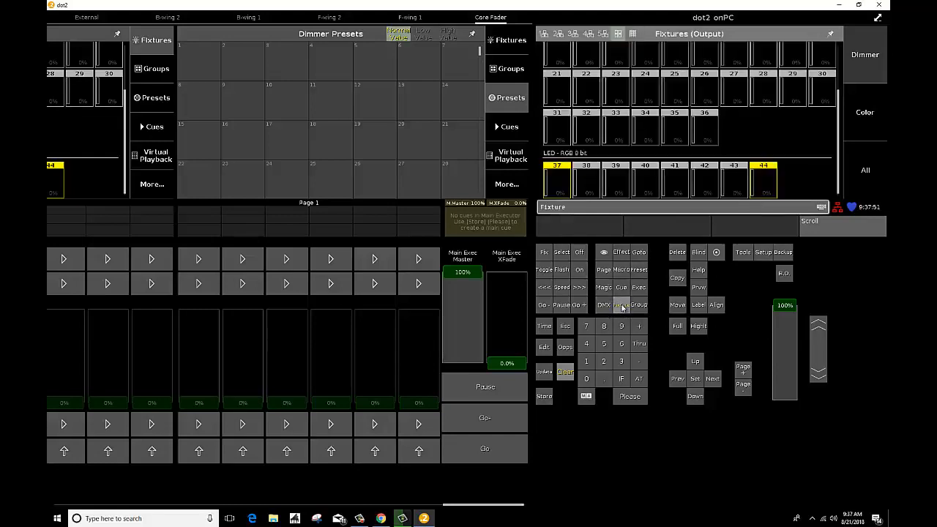
Select dimmer fixtures 1 thru 2 and store them as group 1 in the Groups pool
{"action": "scroll", "coordinate": [659, 101], "scroll_direction": "up", "scroll_amount": 2}
{"action": "scroll", "coordinate": [659, 101], "scroll_direction": "down", "scroll_amount": 2}
{"action": "scroll", "coordinate": [658, 100], "scroll_direction": "up", "scroll_amount": 2}
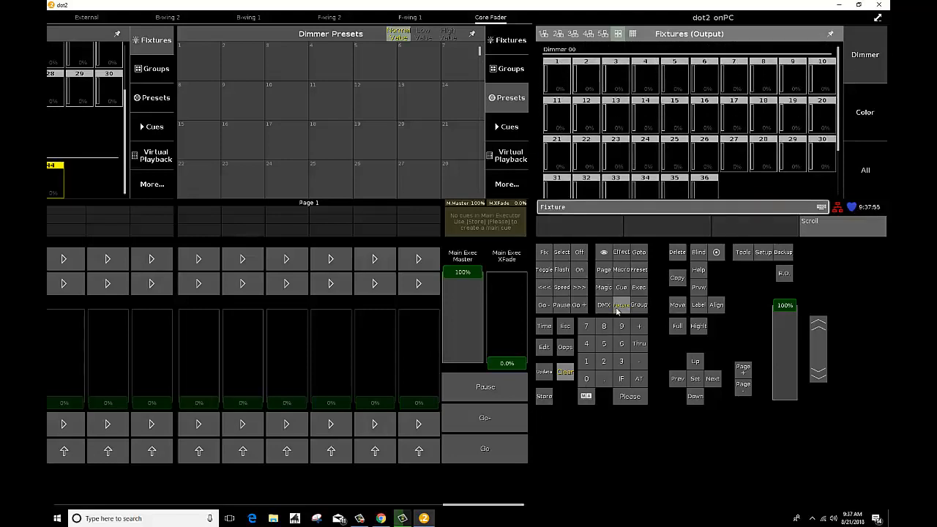
{"action": "left_click", "coordinate": [590, 364]}
{"action": "left_click", "coordinate": [633, 348]}
{"action": "left_click", "coordinate": [605, 361]}
{"action": "left_click", "coordinate": [546, 400]}
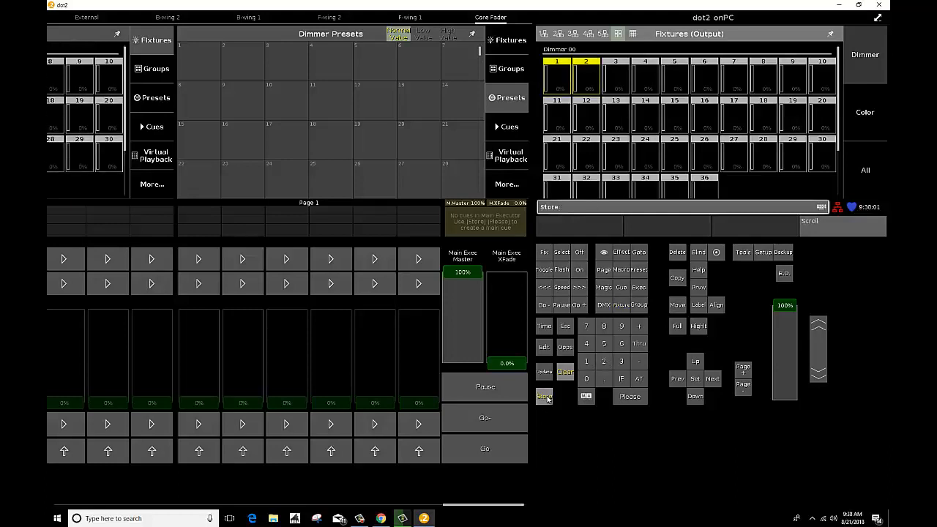
{"action": "left_click", "coordinate": [504, 69]}
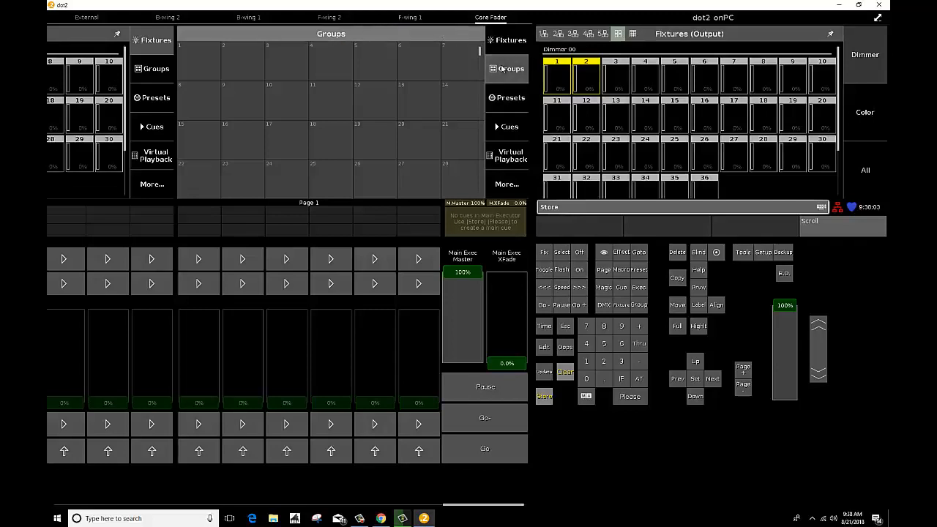
{"action": "left_click", "coordinate": [202, 61]}
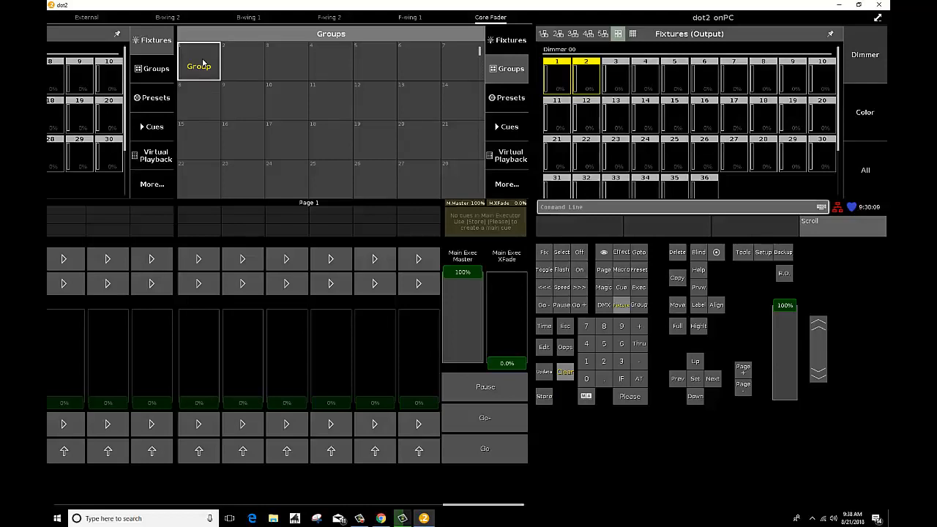
Name group 1 "SW L" and clear the fixture selection
{"action": "right_click", "coordinate": [204, 63]}
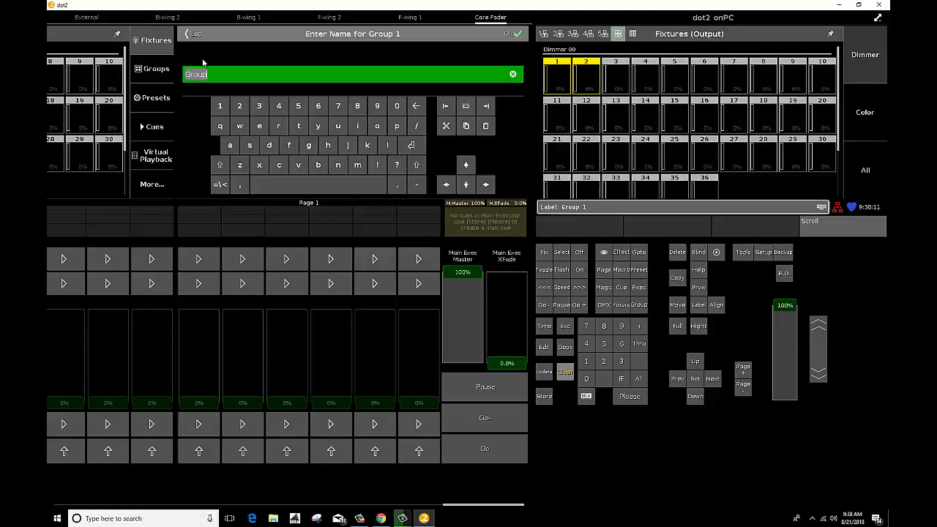
{"action": "type", "text": "SW L"}
{"action": "left_click", "coordinate": [513, 34]}
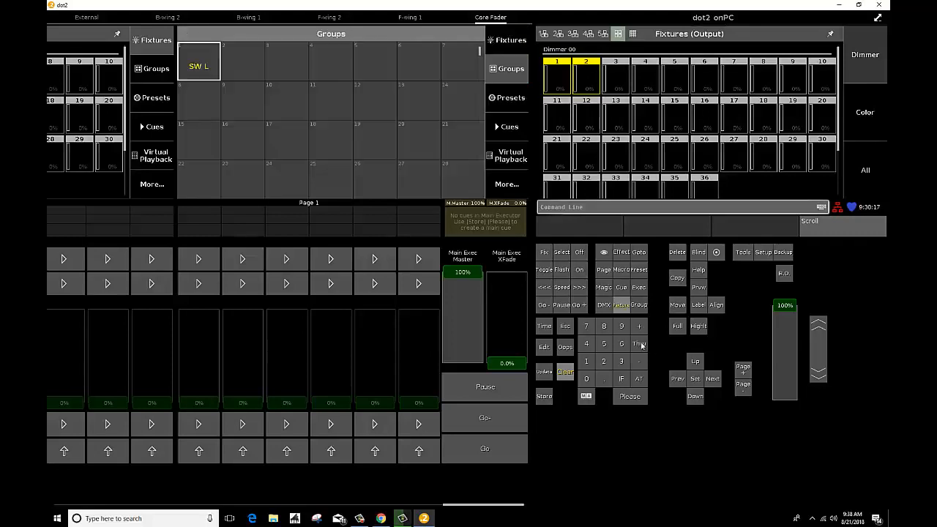
{"action": "left_click", "coordinate": [565, 372]}
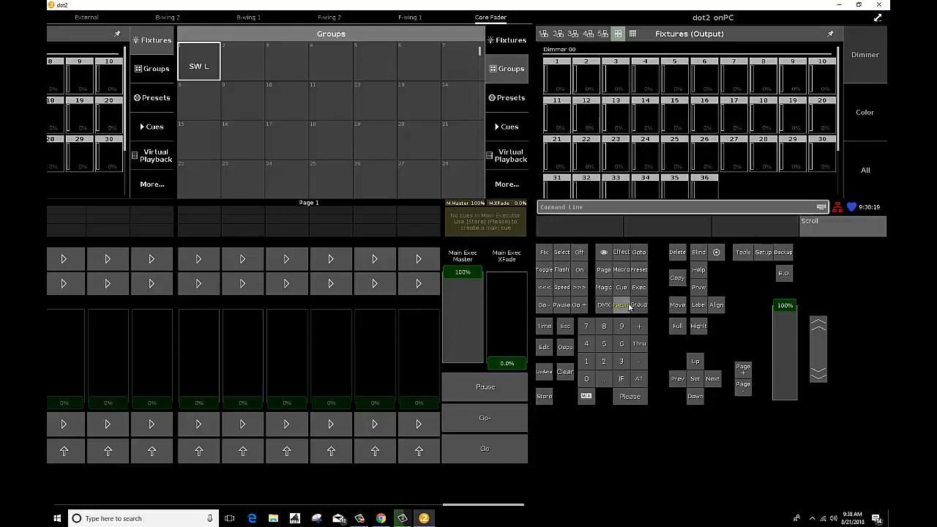
Select dimmer fixtures 3 thru 4 and store them as group 2
{"action": "left_click", "coordinate": [622, 361]}
{"action": "left_click", "coordinate": [641, 346]}
{"action": "left_click", "coordinate": [586, 343]}
{"action": "left_click", "coordinate": [544, 397]}
{"action": "left_click", "coordinate": [235, 63]}
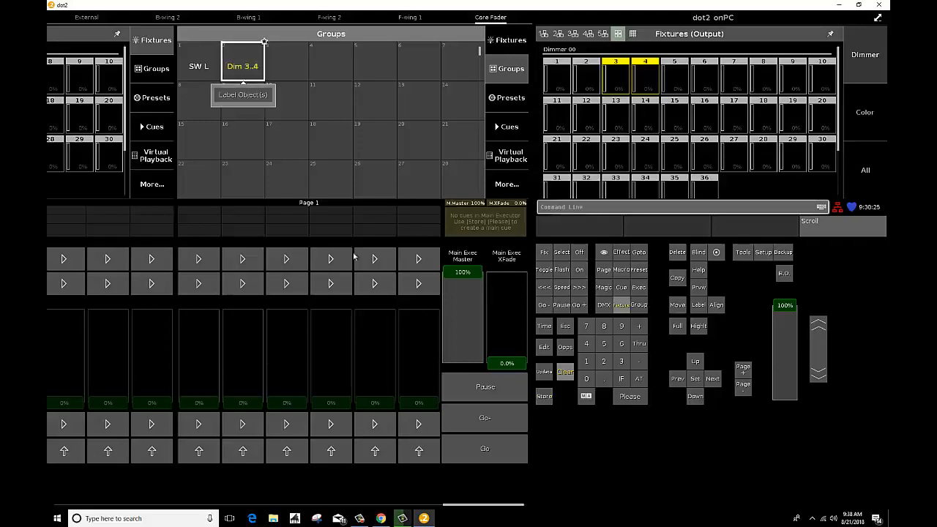
Name group 2 "SW C"
{"action": "left_click", "coordinate": [249, 62]}
{"action": "type", "text": "S"}
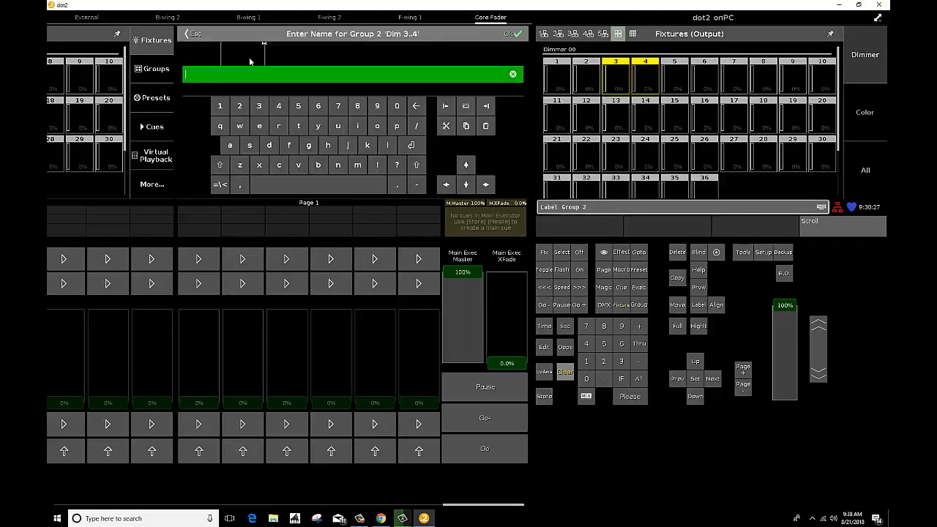
{"action": "type", "text": "SW C"}
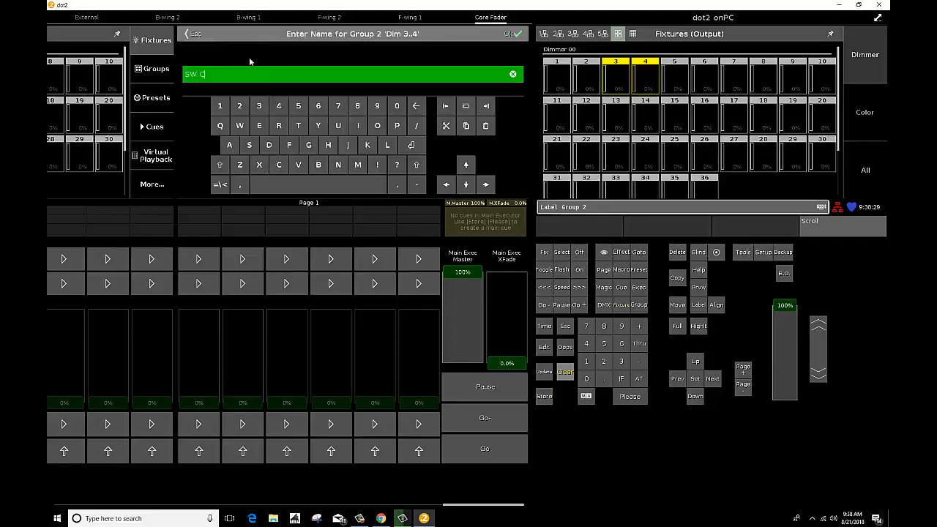
{"action": "left_click", "coordinate": [515, 34]}
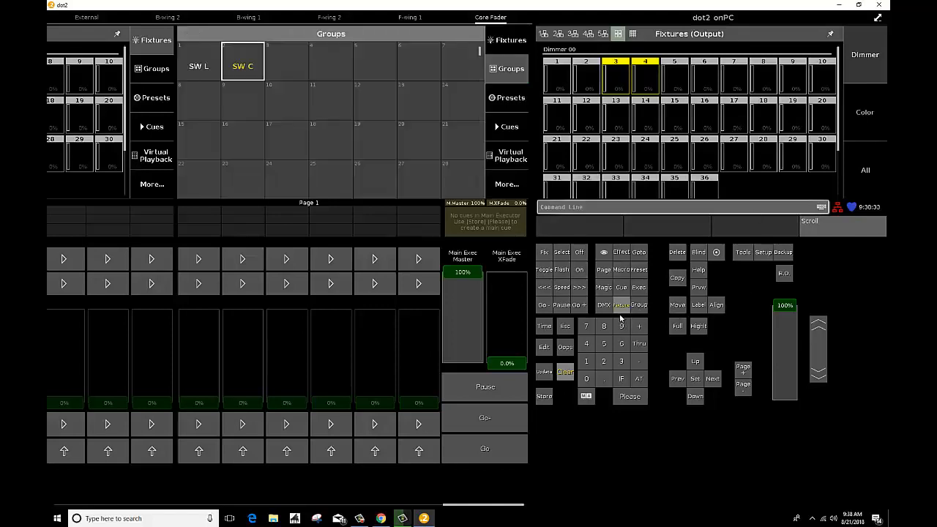
Add DMX channels 5 thru 6 to the current selection and store it as group 3
{"action": "left_click", "coordinate": [604, 306]}
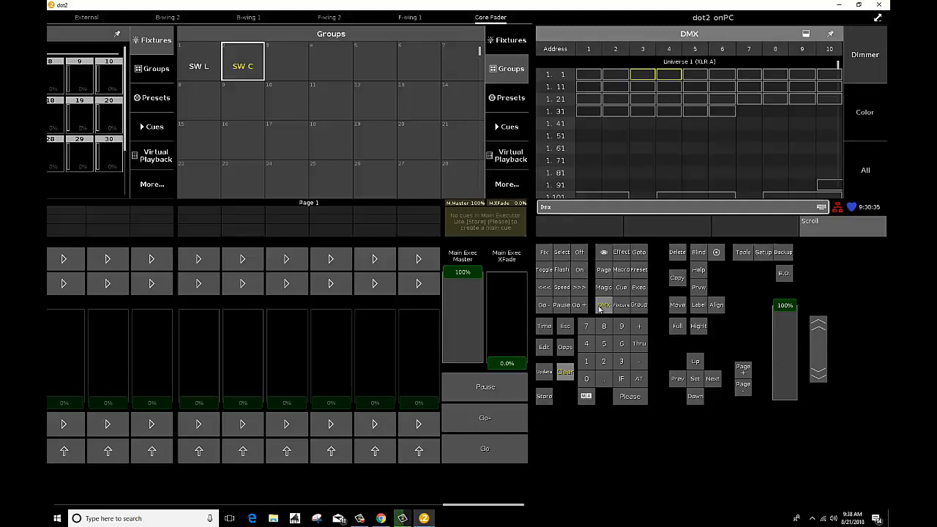
{"action": "left_click", "coordinate": [604, 343]}
{"action": "left_click", "coordinate": [639, 343]}
{"action": "left_click", "coordinate": [622, 343]}
{"action": "left_click", "coordinate": [544, 396]}
{"action": "left_click", "coordinate": [293, 67]}
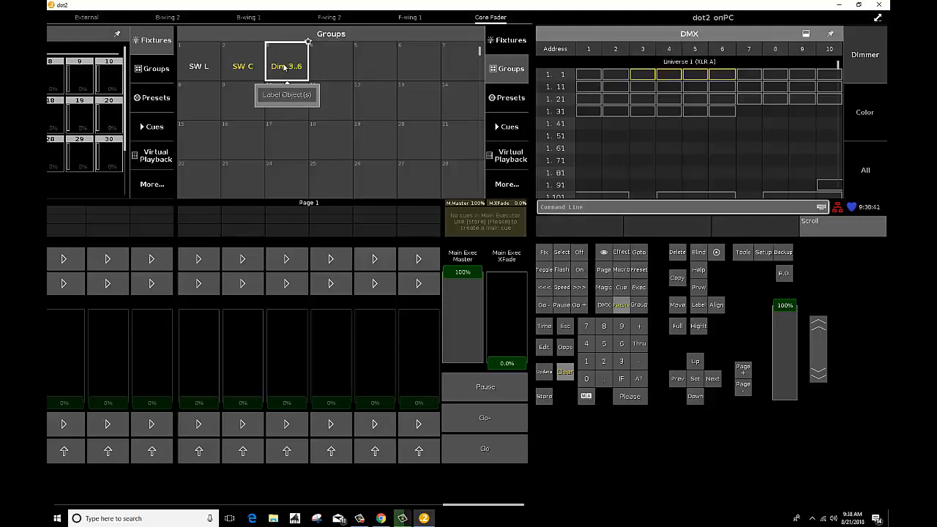
Name group 3 "SW R"
{"action": "left_click", "coordinate": [295, 65]}
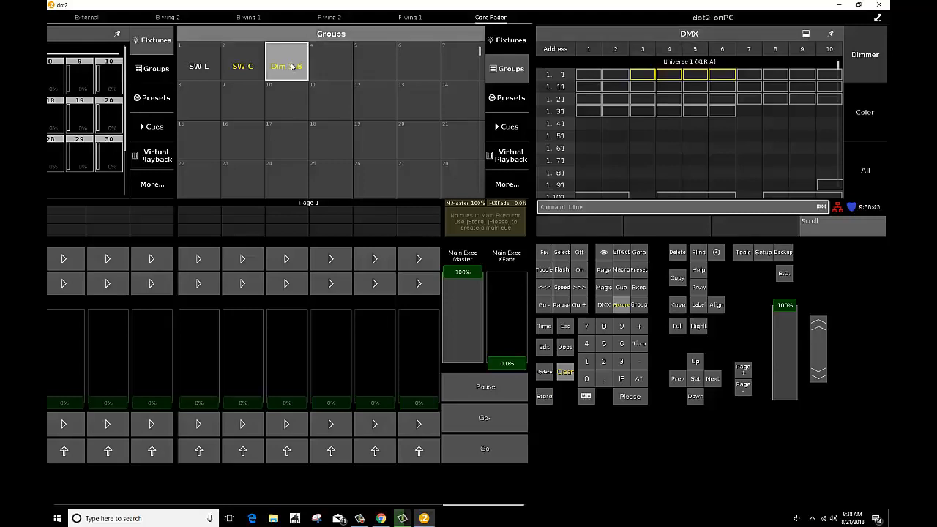
{"action": "left_click", "coordinate": [290, 66]}
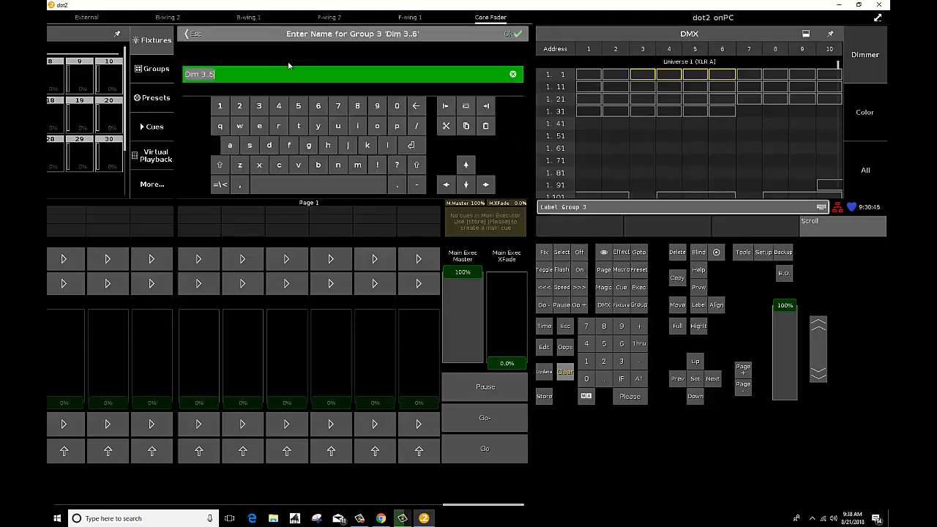
{"action": "key", "text": "BackSpace"}
{"action": "type", "text": "SW R"}
{"action": "left_click", "coordinate": [508, 36]}
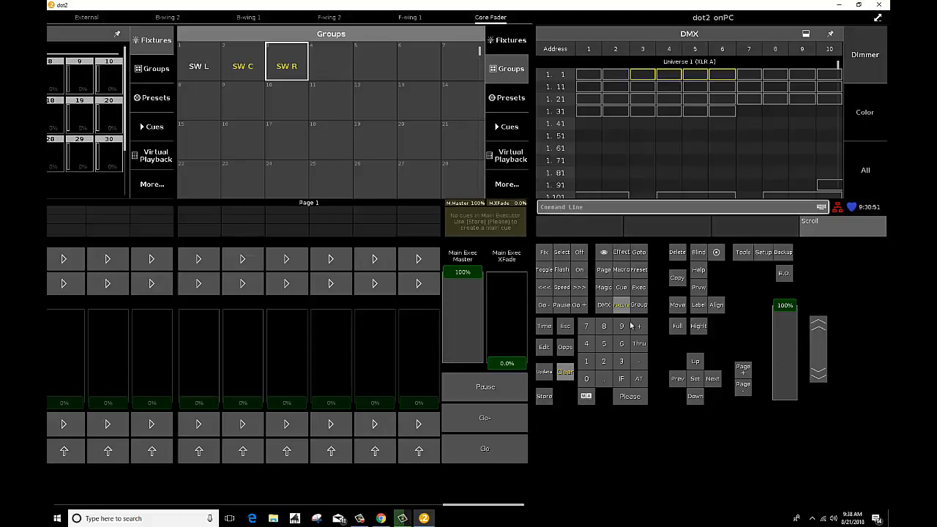
Clear the current selection and select groups 1 thru 3 together
{"action": "left_click", "coordinate": [562, 372]}
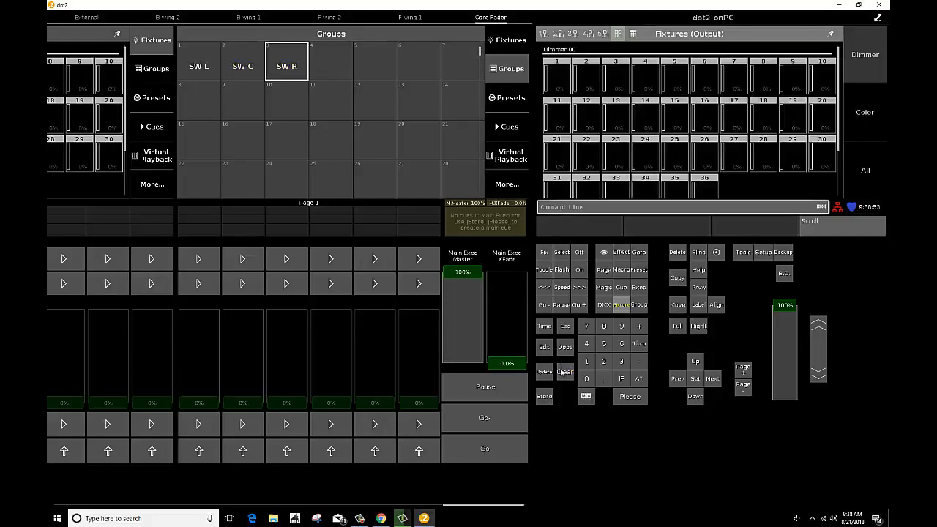
{"action": "left_click", "coordinate": [639, 304]}
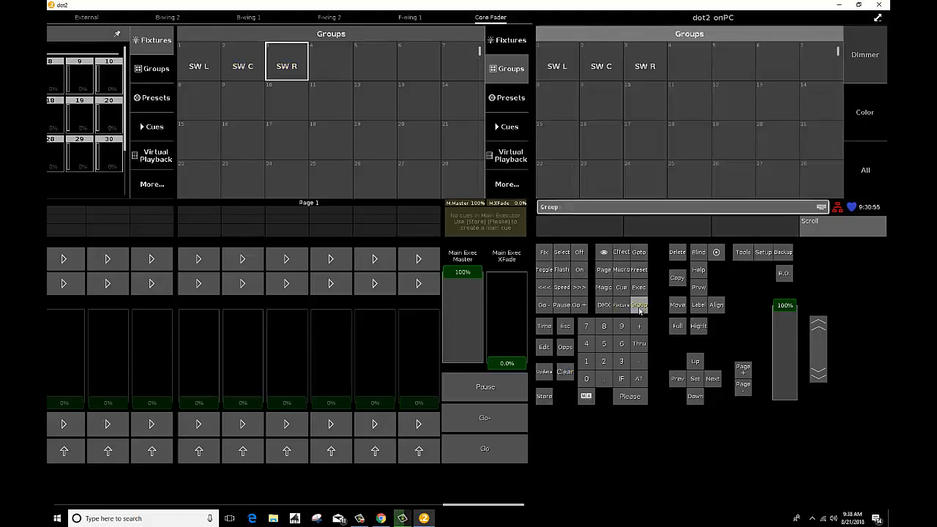
{"action": "left_click", "coordinate": [586, 361]}
{"action": "left_click", "coordinate": [640, 344]}
{"action": "left_click", "coordinate": [622, 361]}
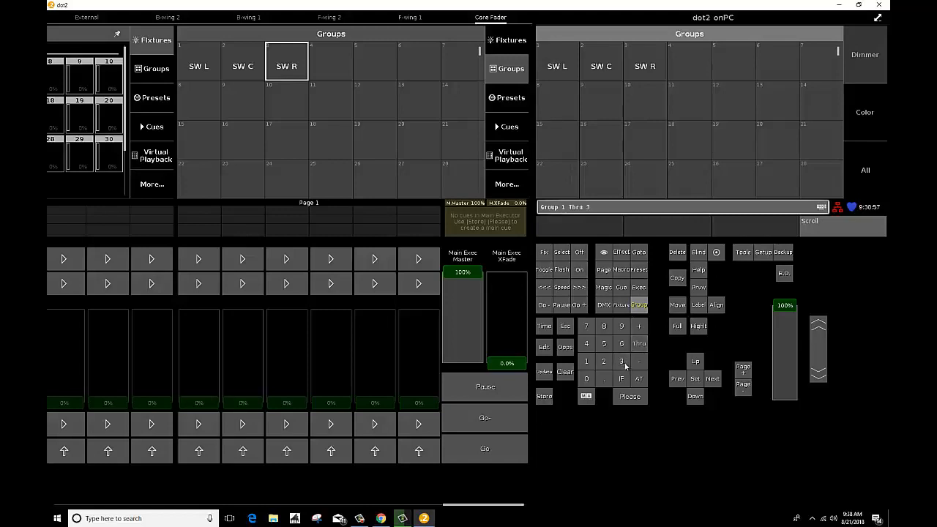
{"action": "left_click", "coordinate": [629, 397]}
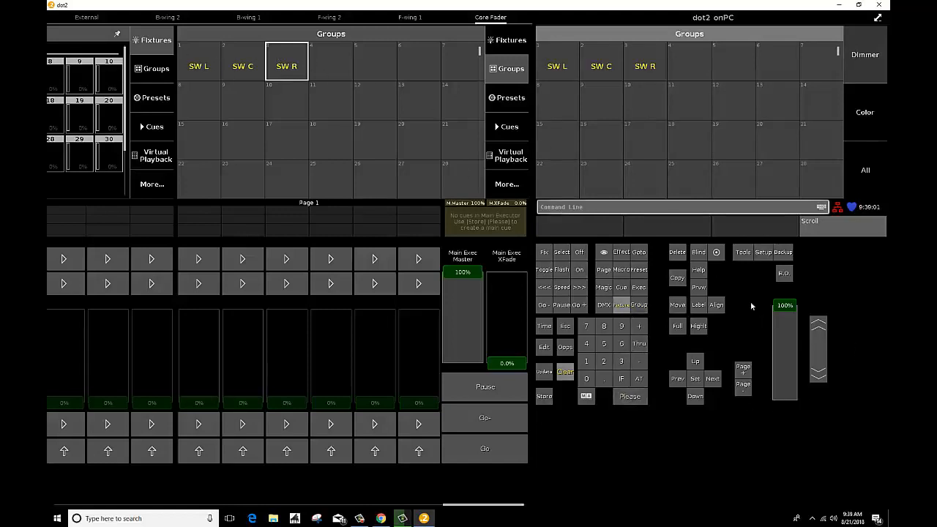
Set the selected groups to 100 with the DMX output displayed, and store the look on page 1's fader executor nearest the main executor
{"action": "left_click", "coordinate": [639, 379]}
{"action": "left_click", "coordinate": [587, 361]}
{"action": "left_click", "coordinate": [585, 378]}
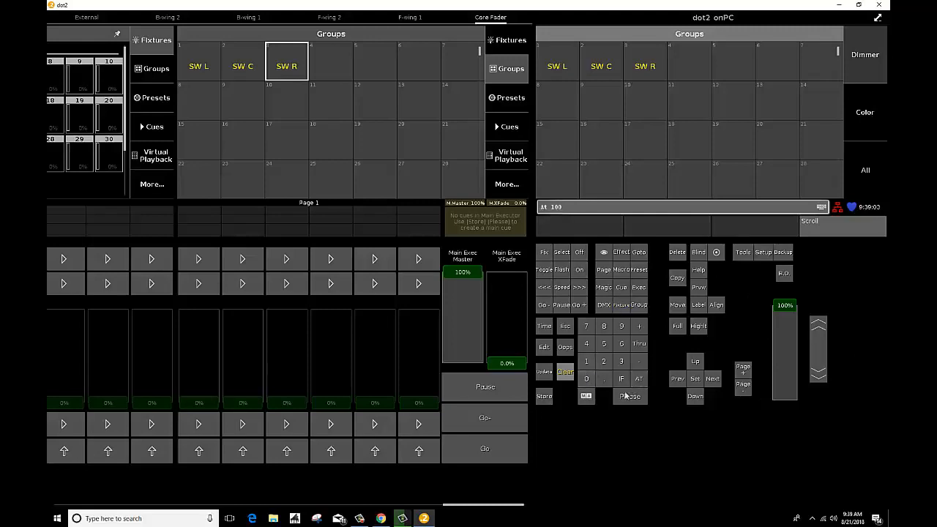
{"action": "left_click", "coordinate": [630, 396]}
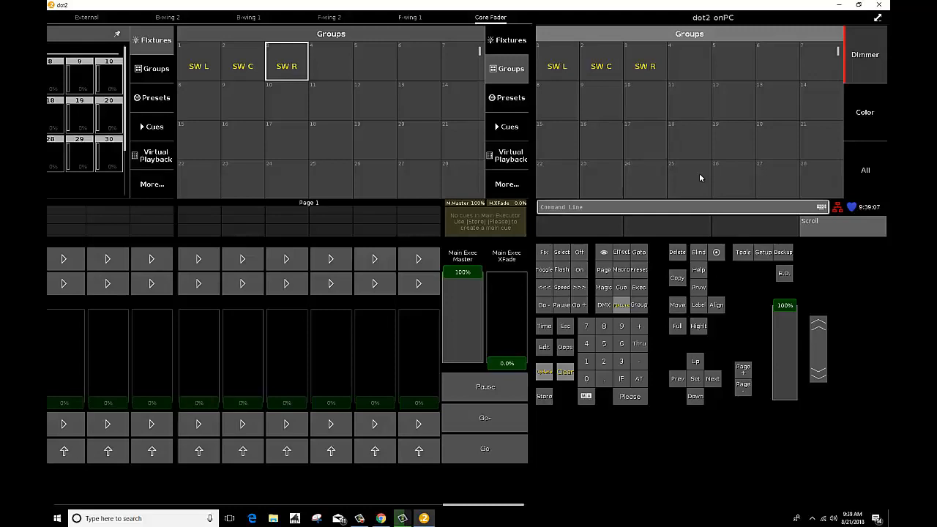
{"action": "left_click", "coordinate": [604, 305]}
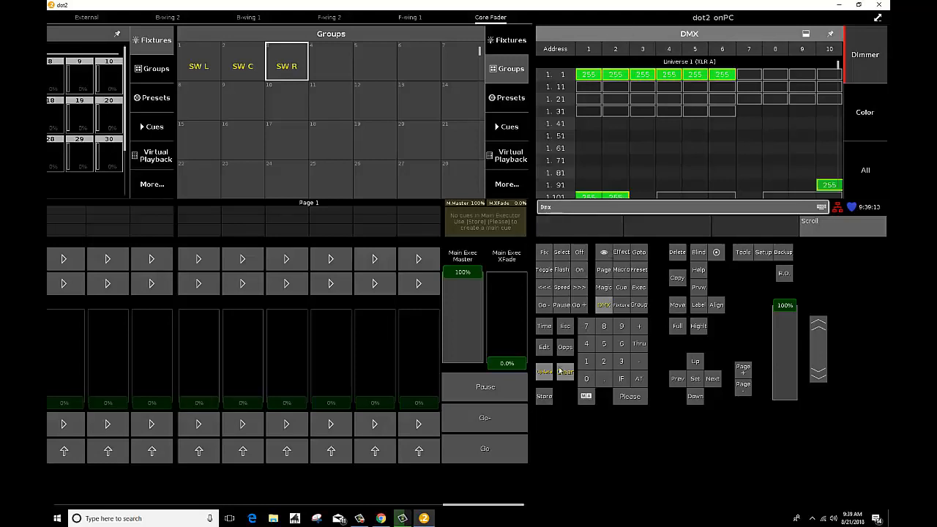
{"action": "left_click", "coordinate": [546, 396]}
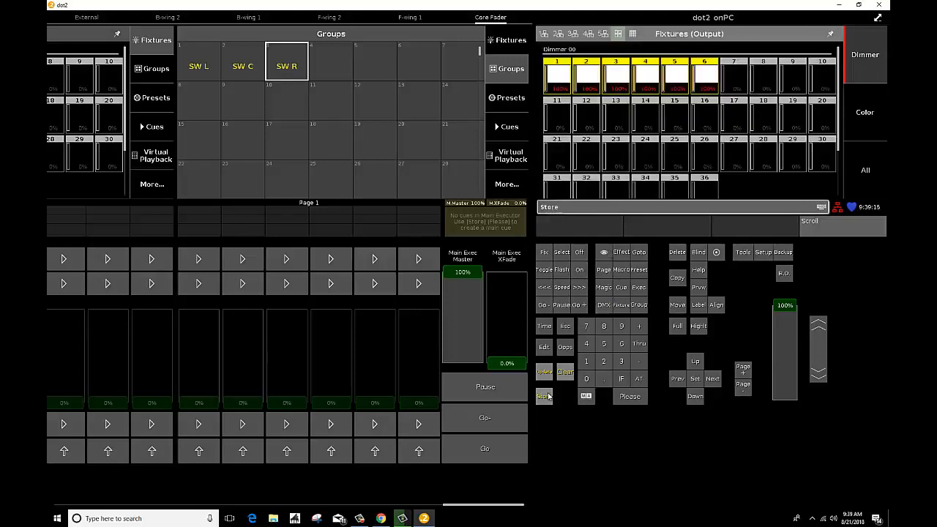
{"action": "left_click", "coordinate": [408, 425]}
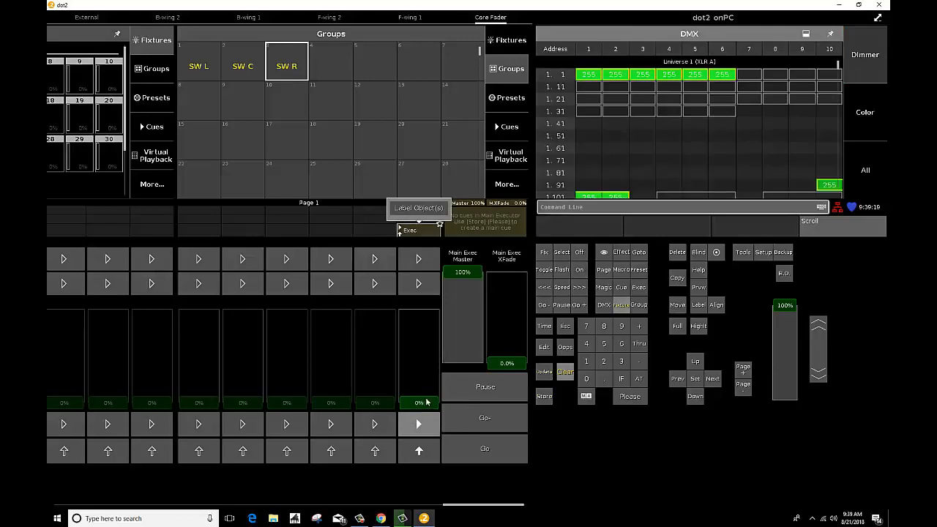
{"action": "left_click", "coordinate": [360, 518]}
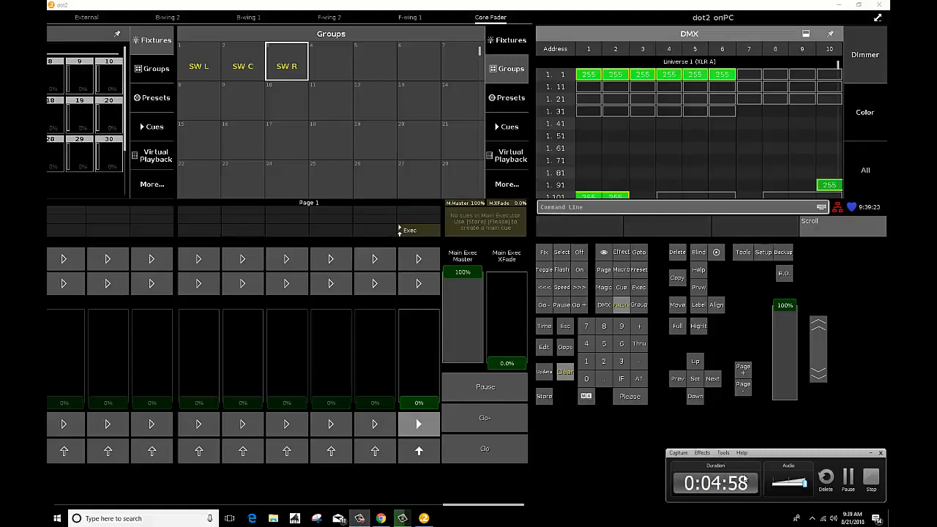
{"action": "left_click", "coordinate": [848, 477]}
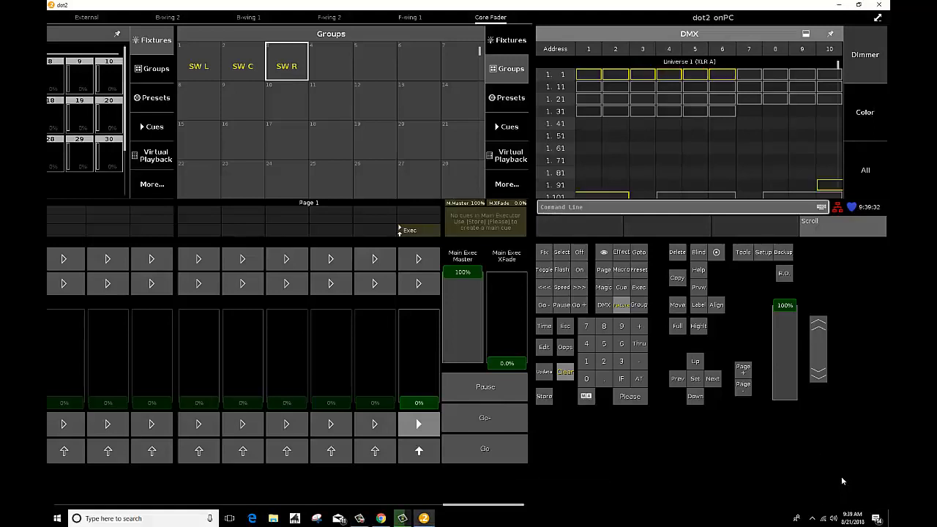
Test the stored executor by raising its fader to 62% and 100% while watching the DMX values, and return it to 0%
{"action": "left_click", "coordinate": [419, 422]}
{"action": "left_click_drag", "start_coordinate": [418, 399], "coordinate": [429, 354]}
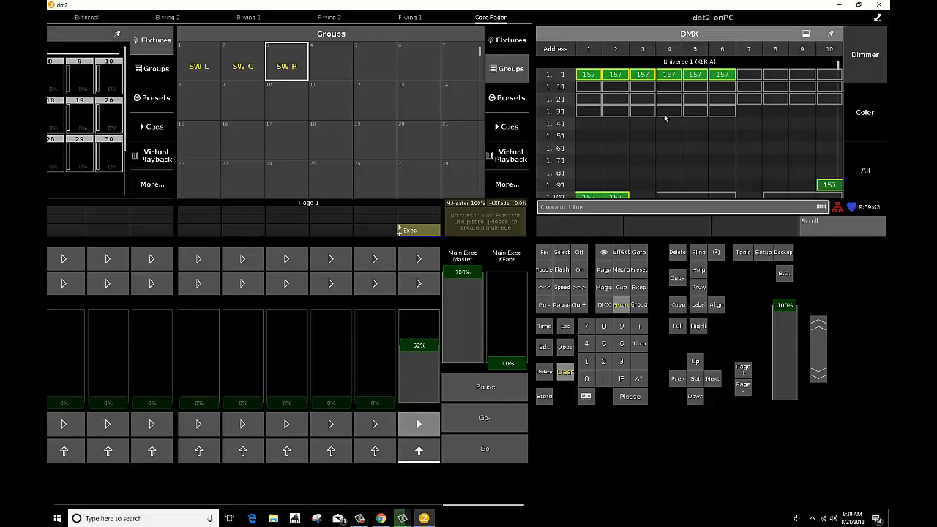
{"action": "left_click_drag", "start_coordinate": [418, 345], "coordinate": [423, 263]}
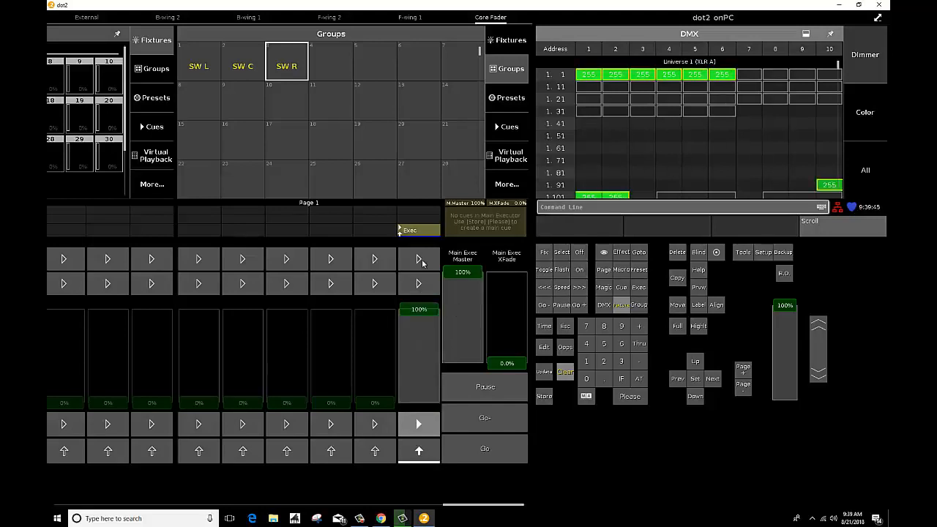
{"action": "left_click", "coordinate": [421, 261]}
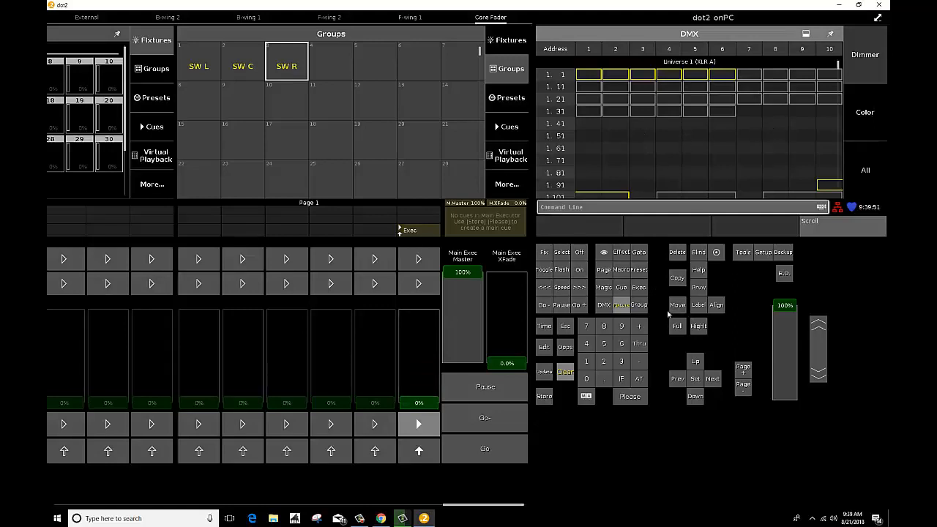
Clear the group selection and specify dimmer fixtures 9 thru 11
{"action": "left_click", "coordinate": [570, 372]}
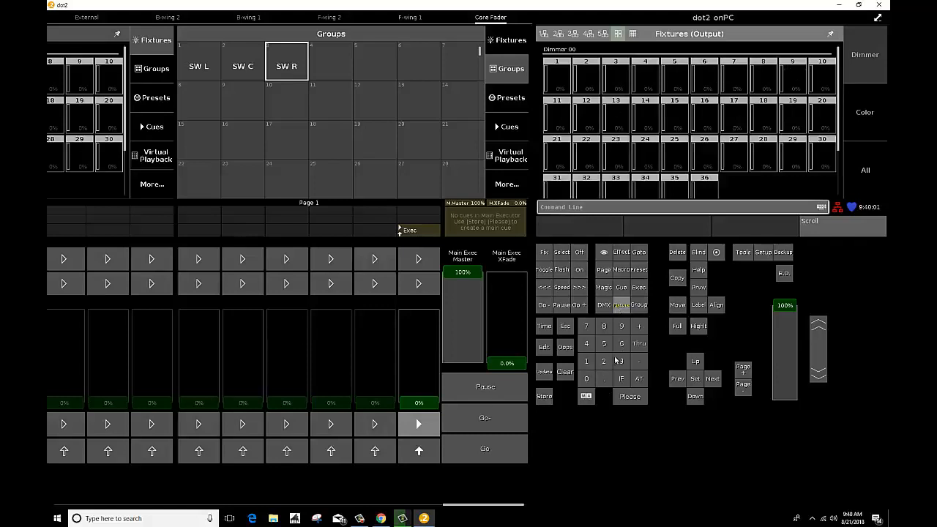
{"action": "left_click", "coordinate": [621, 327]}
{"action": "left_click", "coordinate": [640, 343]}
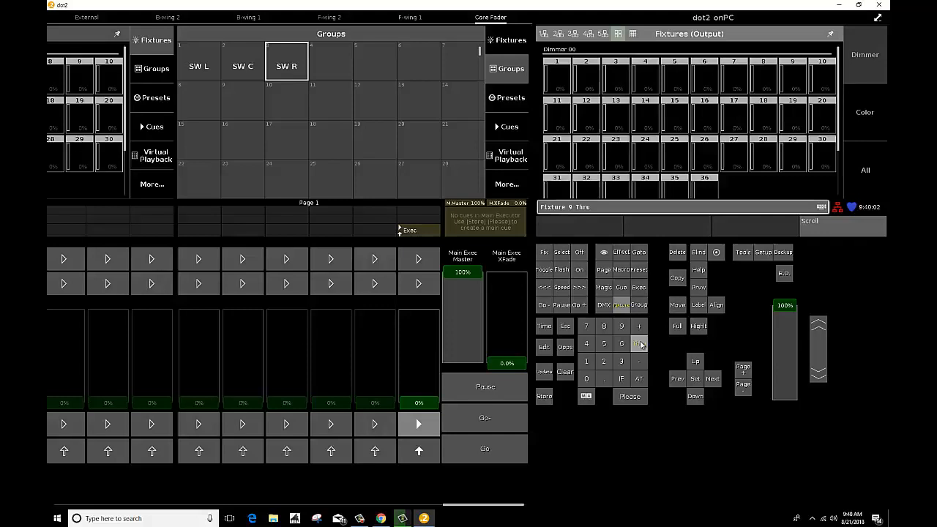
{"action": "double_click", "coordinate": [587, 361]}
Set fixtures 9 thru 11 to 100 and store the look on the empty fader executor beside the first stored one
{"action": "left_click", "coordinate": [638, 379]}
{"action": "left_click", "coordinate": [587, 361]}
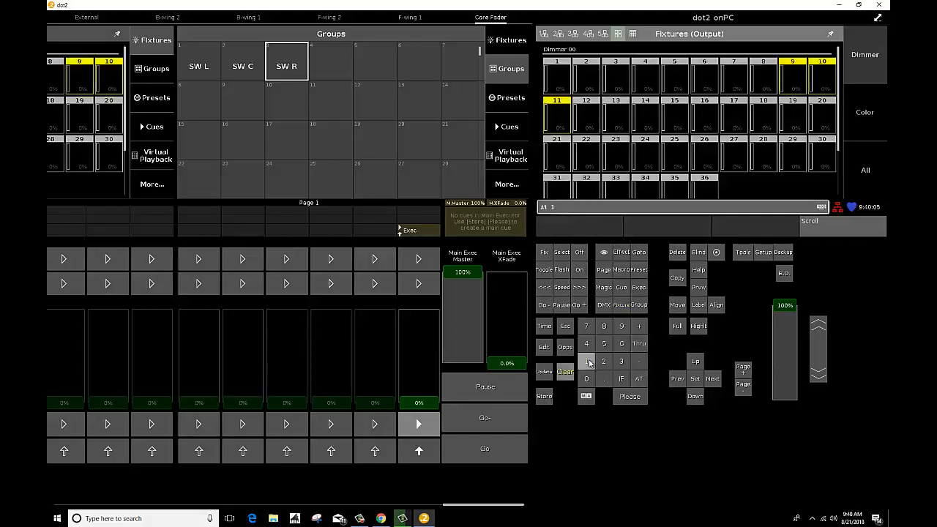
{"action": "double_click", "coordinate": [586, 380]}
{"action": "left_click", "coordinate": [630, 396]}
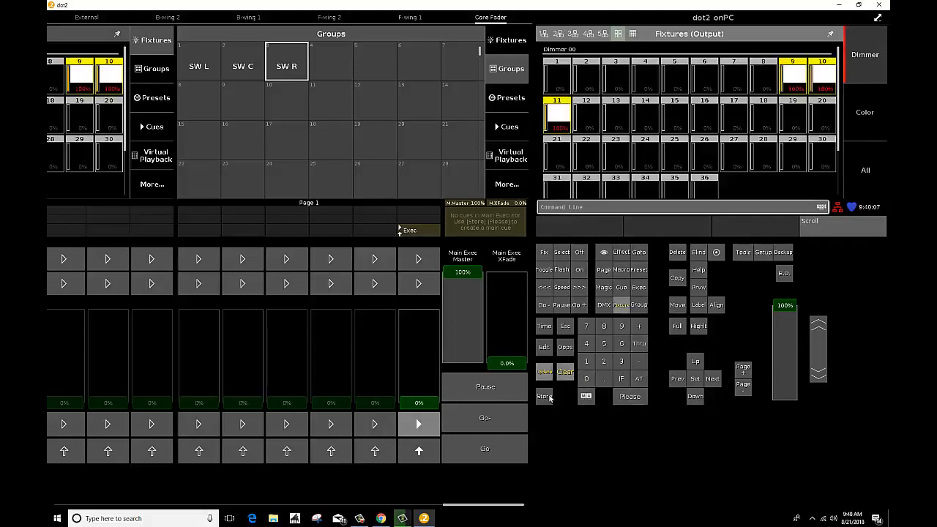
{"action": "left_click", "coordinate": [545, 398]}
{"action": "left_click", "coordinate": [374, 424]}
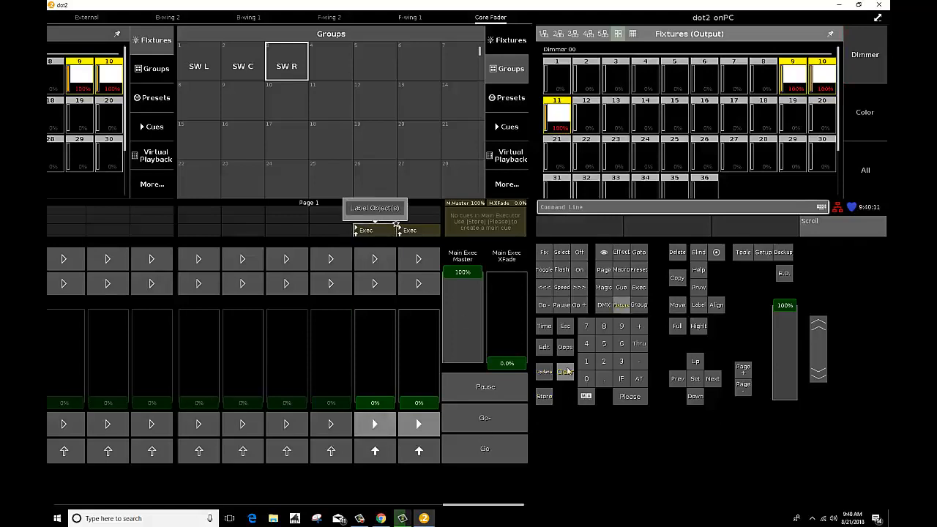
Clear the programmed dimmer values and test the newly stored executor with its fader, ending at 0%
{"action": "left_click", "coordinate": [566, 371]}
{"action": "left_click_drag", "start_coordinate": [381, 403], "coordinate": [391, 505]}
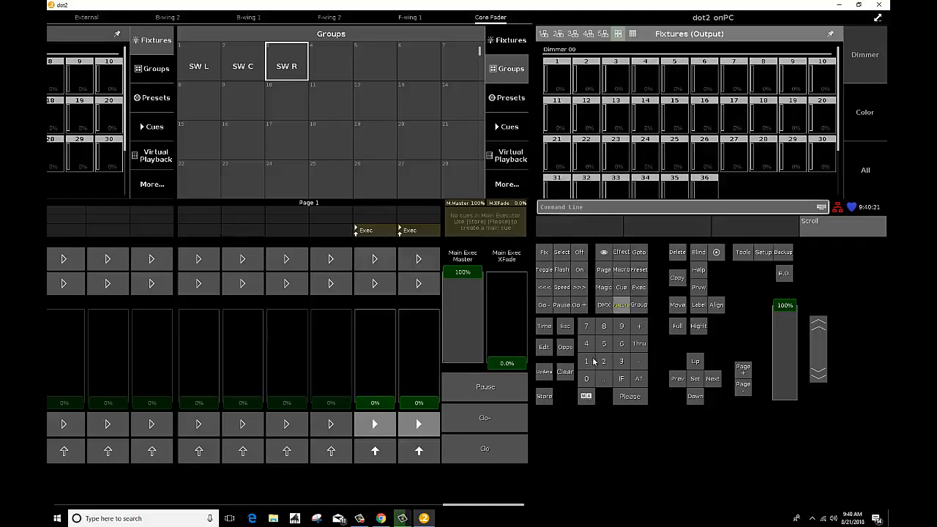
Store fixtures 9 thru 11 as a group in the empty slot after SW R, named Flood, and clear the selection
{"action": "type", "text": "9t11"}
{"action": "key", "text": "Return"}
{"action": "left_click", "coordinate": [545, 396]}
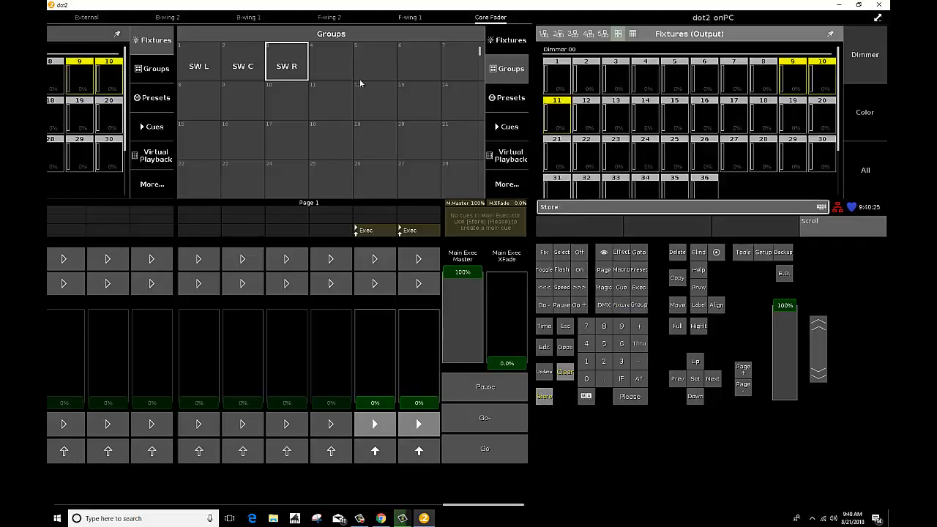
{"action": "left_click", "coordinate": [326, 64]}
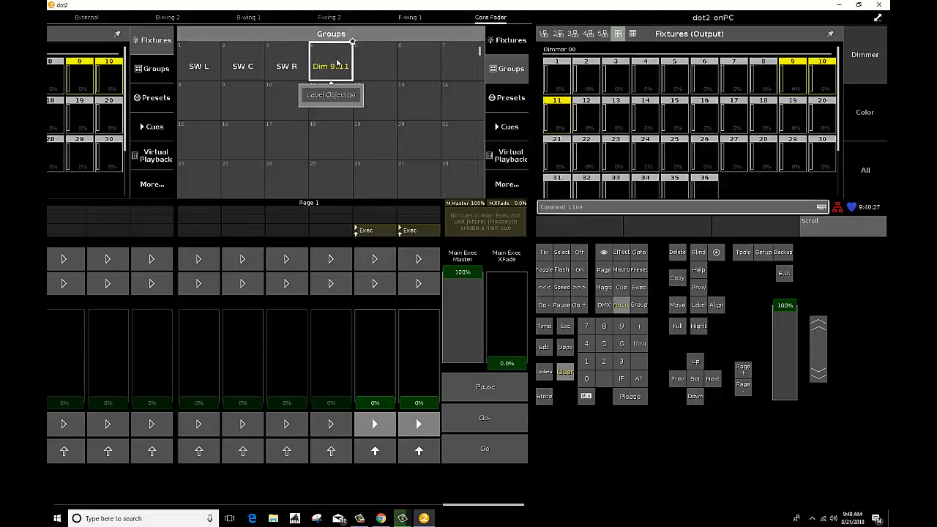
{"action": "type", "text": "lF"}
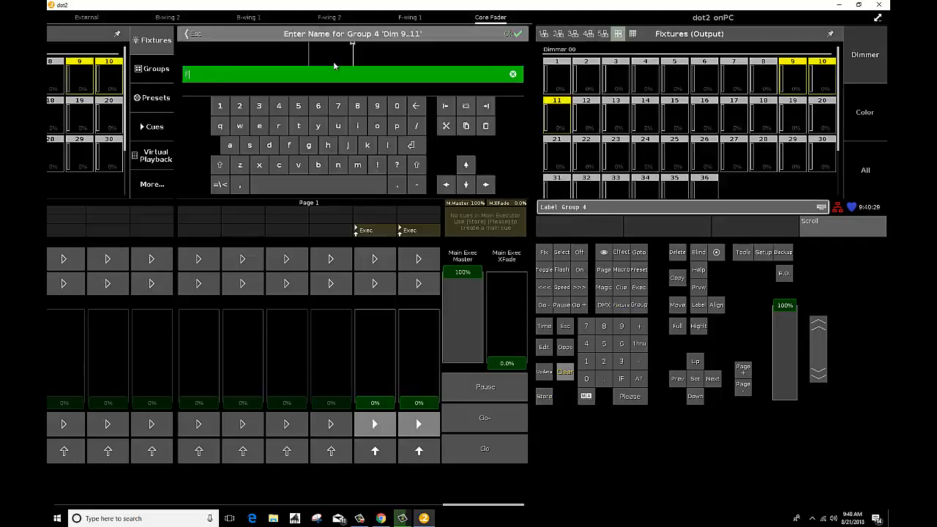
{"action": "type", "text": "lood"}
{"action": "key", "text": "Return"}
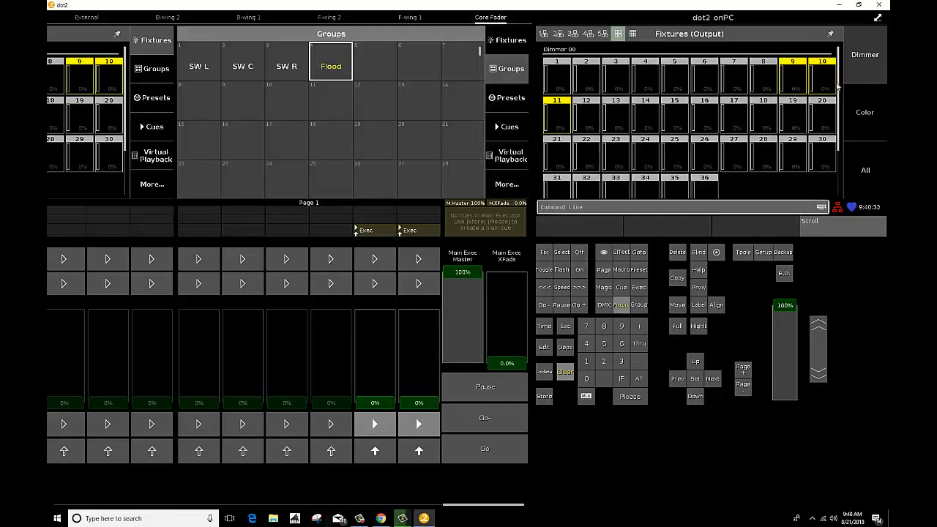
{"action": "left_click", "coordinate": [566, 373]}
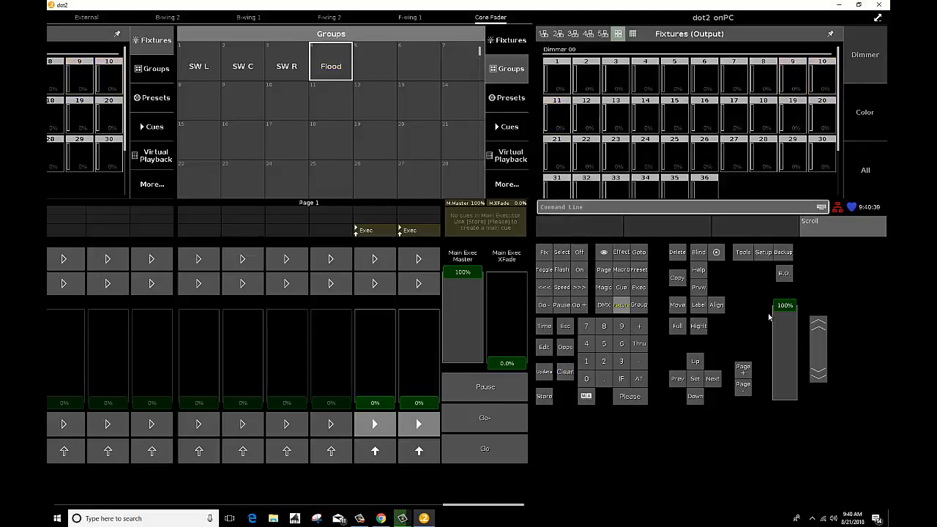
Start adding new fixtures to the patch and choose the Generic Fluorescent type in mode 00
{"action": "left_click", "coordinate": [762, 252]}
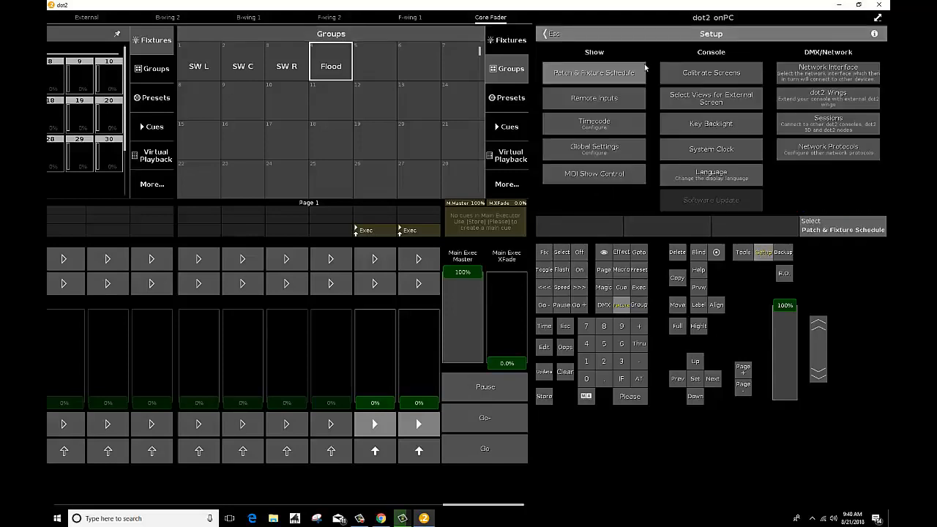
{"action": "left_click", "coordinate": [606, 74]}
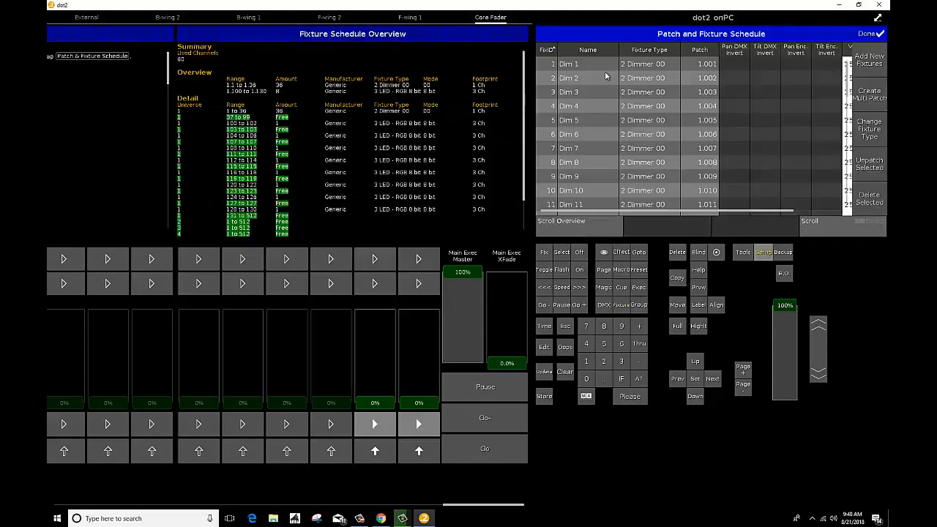
{"action": "left_click", "coordinate": [879, 60]}
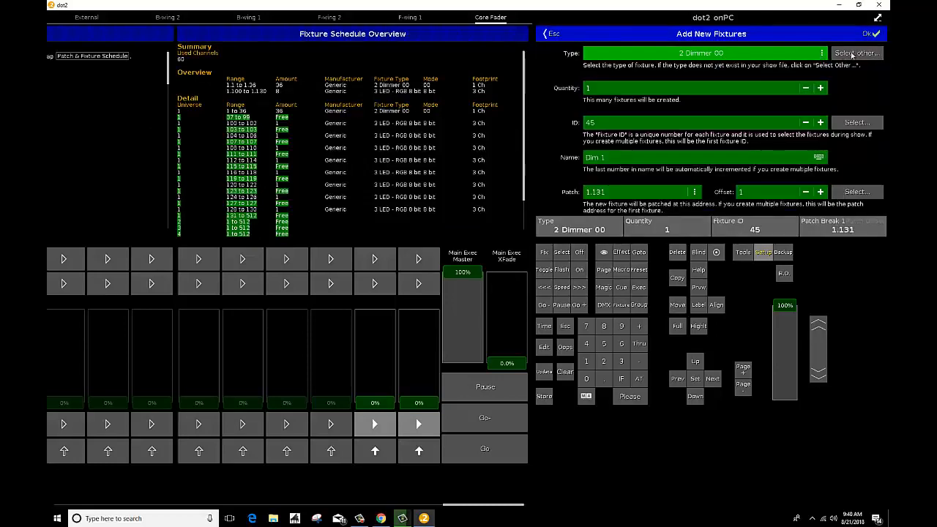
{"action": "left_click", "coordinate": [846, 55]}
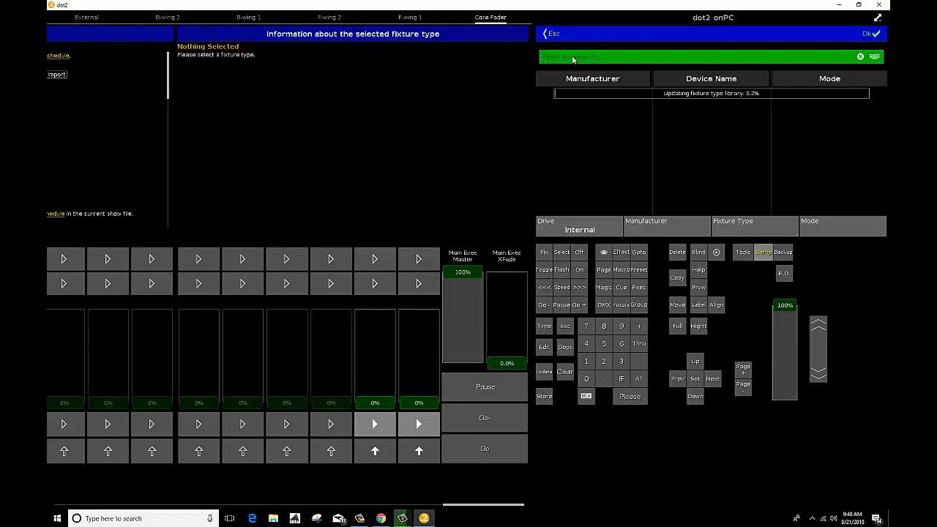
{"action": "type", "text": "fl"}
{"action": "type", "text": "uc"}
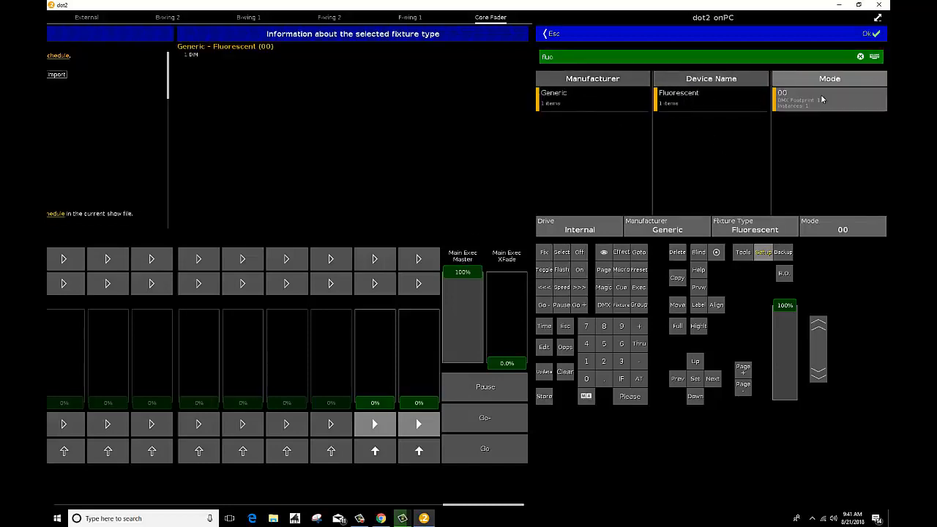
{"action": "left_click", "coordinate": [876, 34]}
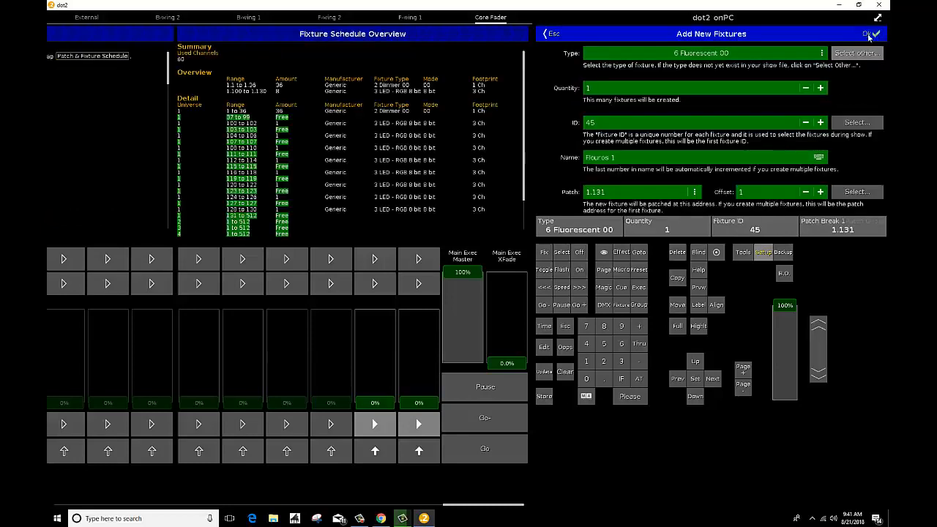
Add 4 fluorescent fixtures starting at ID 500 and patched from address 1.509, and finish the patch setup
{"action": "left_click", "coordinate": [600, 94]}
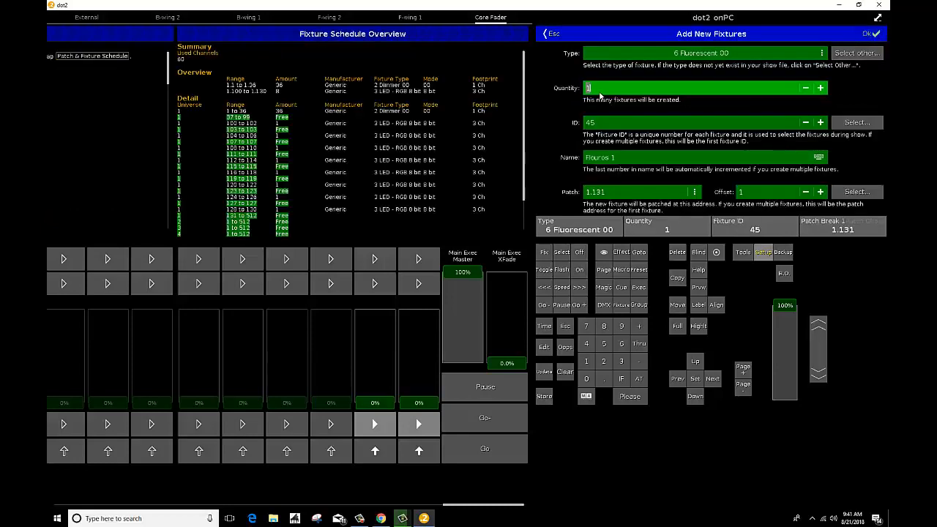
{"action": "left_click", "coordinate": [603, 124]}
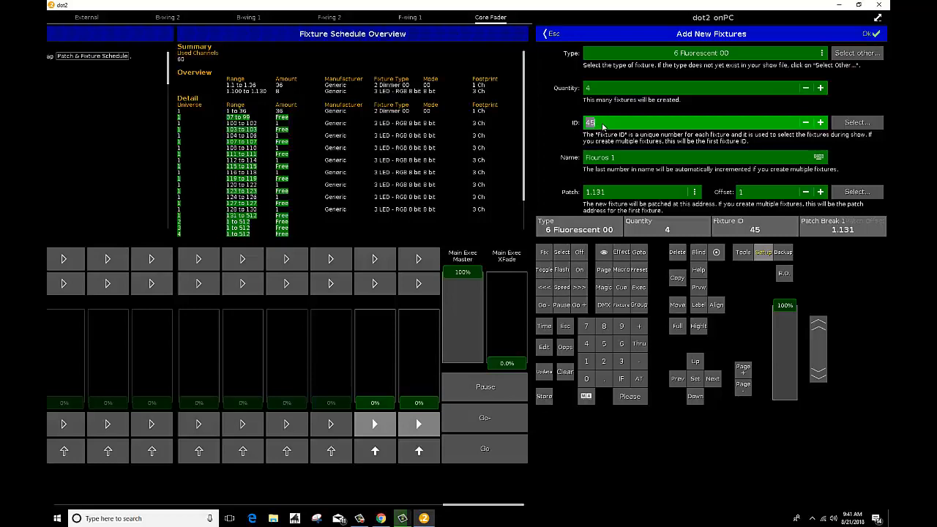
{"action": "type", "text": "500"}
{"action": "left_click", "coordinate": [641, 194]}
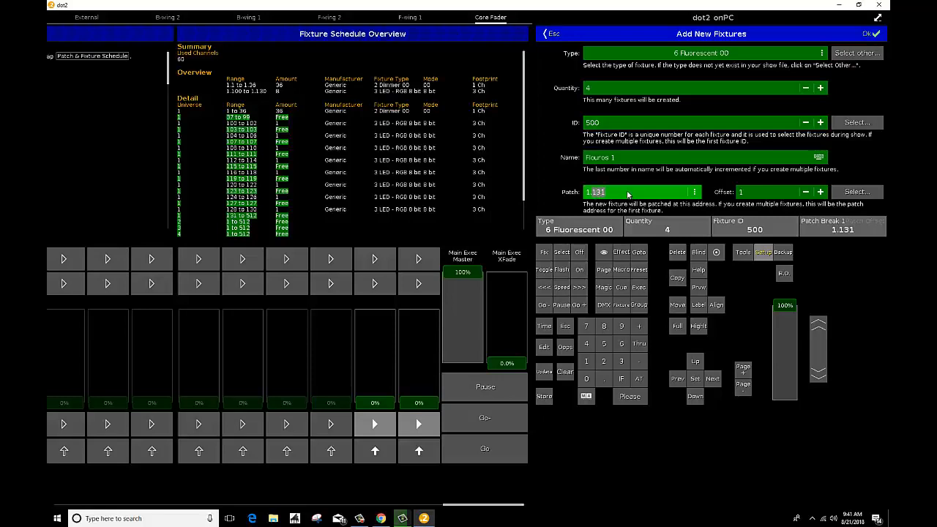
{"action": "type", "text": "1.500"}
{"action": "left_click", "coordinate": [872, 34]}
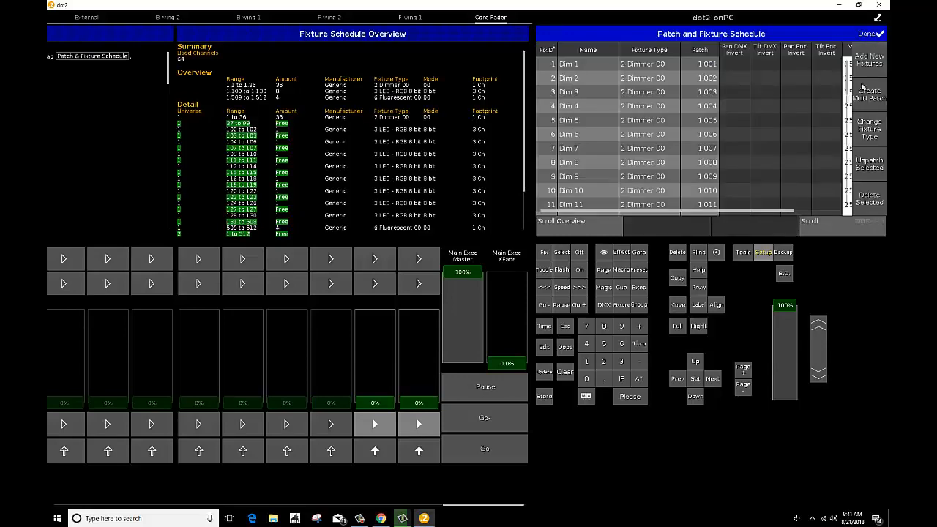
{"action": "left_click", "coordinate": [867, 37]}
{"action": "left_click", "coordinate": [827, 161]}
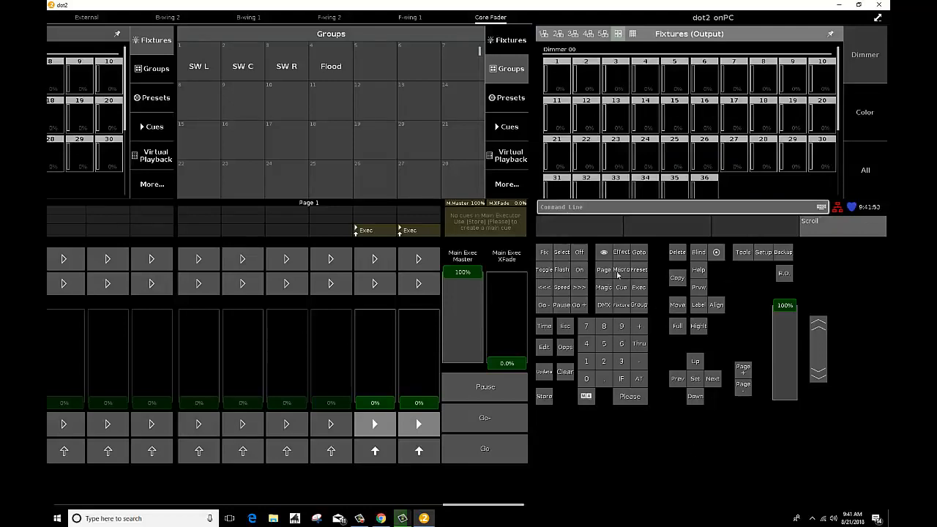
Select fixtures 500 thru 503 and store them as a group in the empty slot after Flood
{"action": "left_click", "coordinate": [621, 305]}
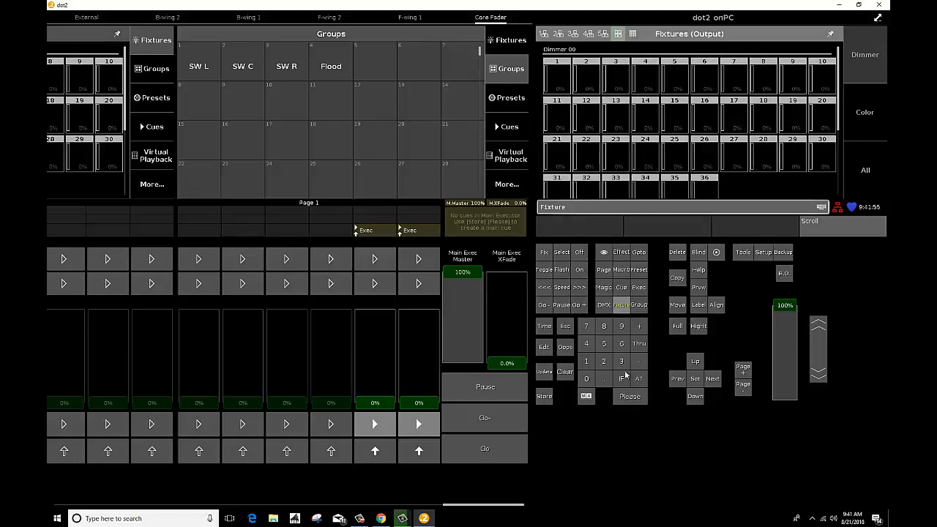
{"action": "left_click", "coordinate": [604, 345]}
{"action": "left_click", "coordinate": [587, 379]}
{"action": "left_click", "coordinate": [587, 378]}
{"action": "left_click", "coordinate": [640, 344]}
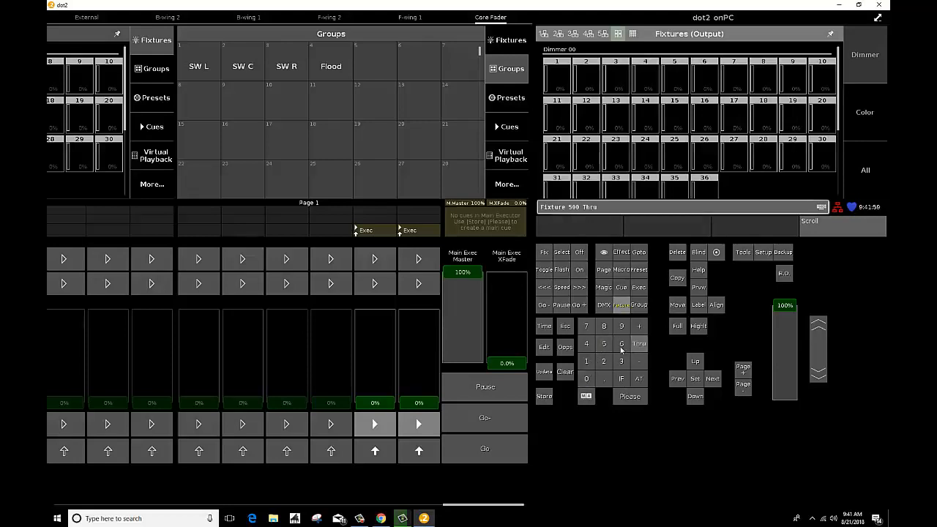
{"action": "left_click", "coordinate": [605, 345]}
{"action": "left_click", "coordinate": [587, 379]}
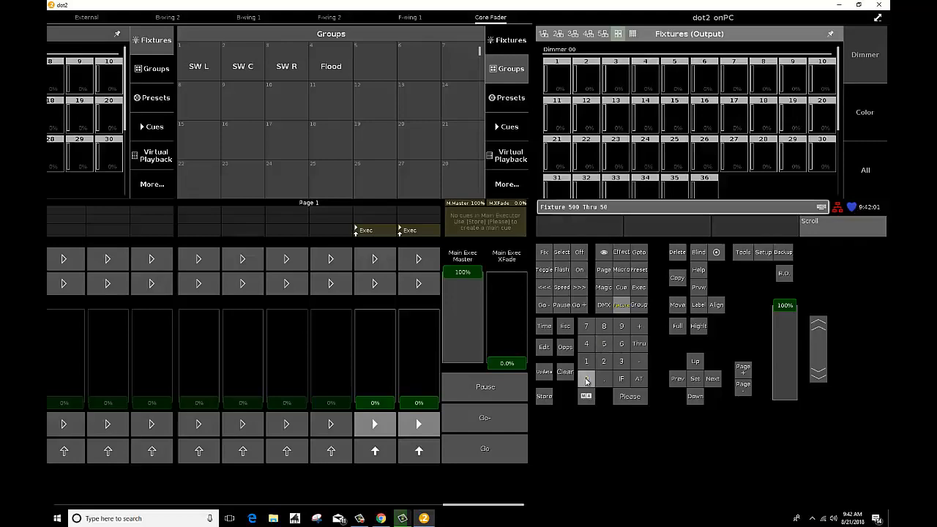
{"action": "left_click", "coordinate": [624, 362]}
{"action": "left_click", "coordinate": [634, 398]}
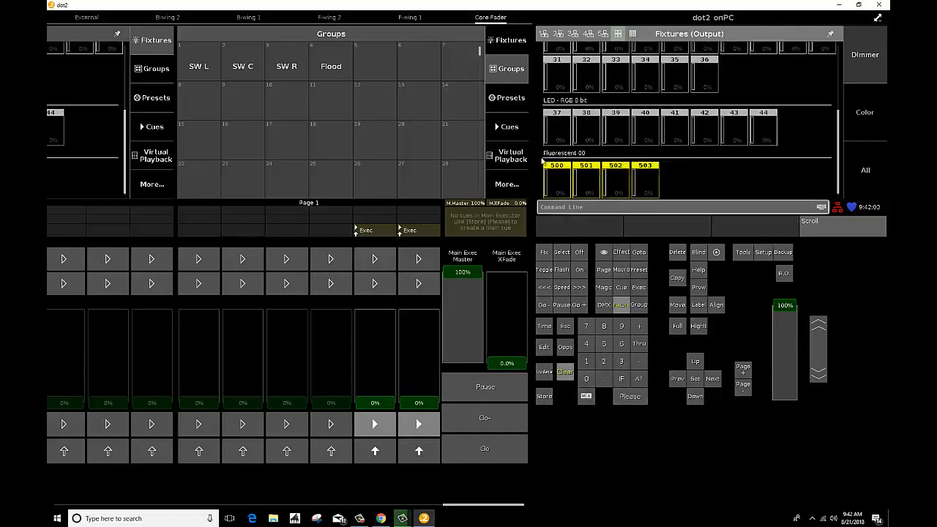
{"action": "left_click", "coordinate": [545, 397]}
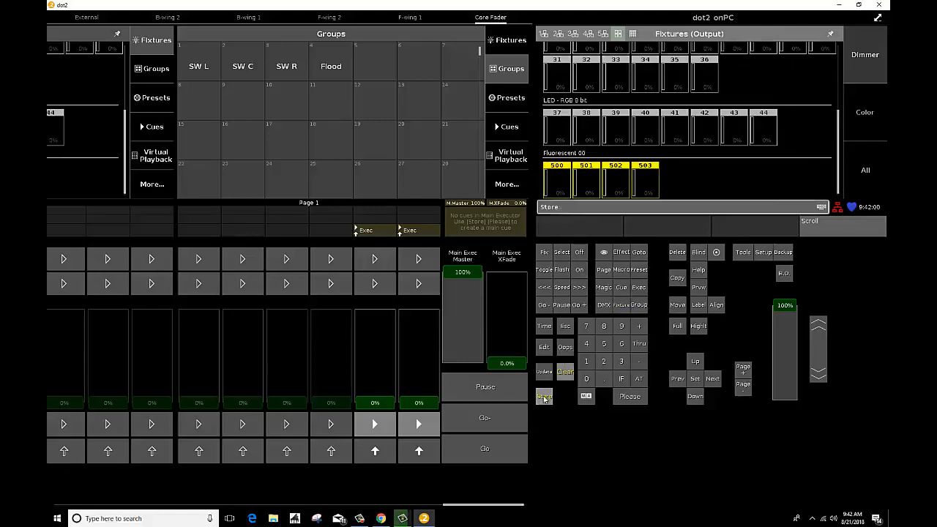
{"action": "left_click", "coordinate": [366, 65]}
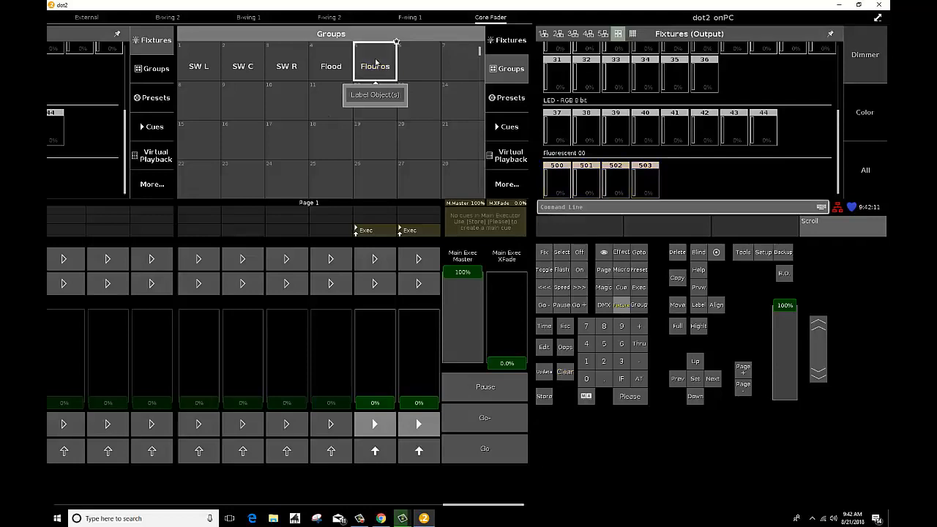
{"action": "left_click", "coordinate": [375, 63]}
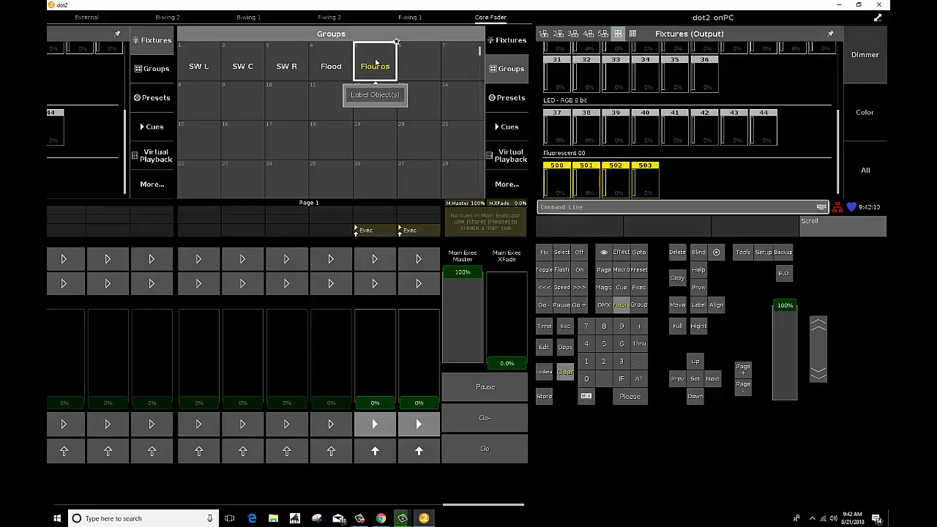
{"action": "left_click", "coordinate": [375, 63]}
{"action": "key", "text": "Escape"}
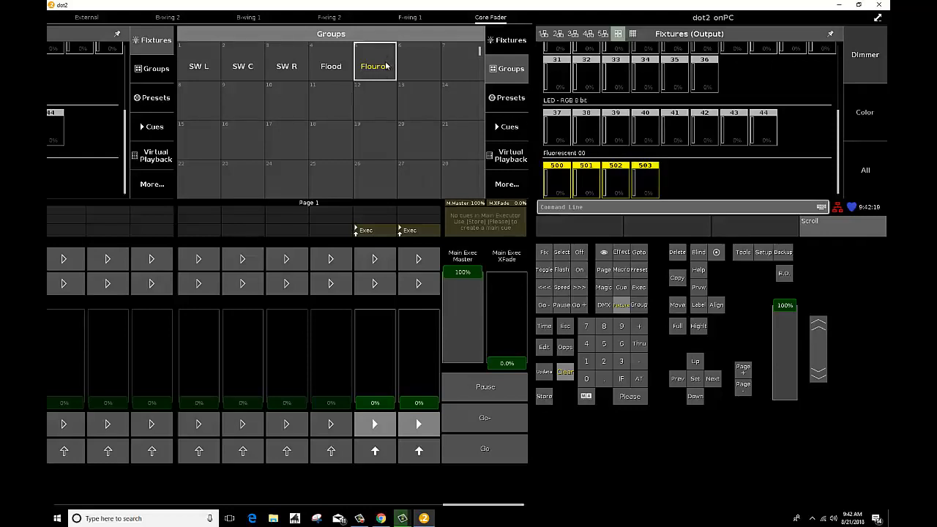
{"action": "left_click", "coordinate": [414, 110]}
{"action": "left_click", "coordinate": [383, 66]}
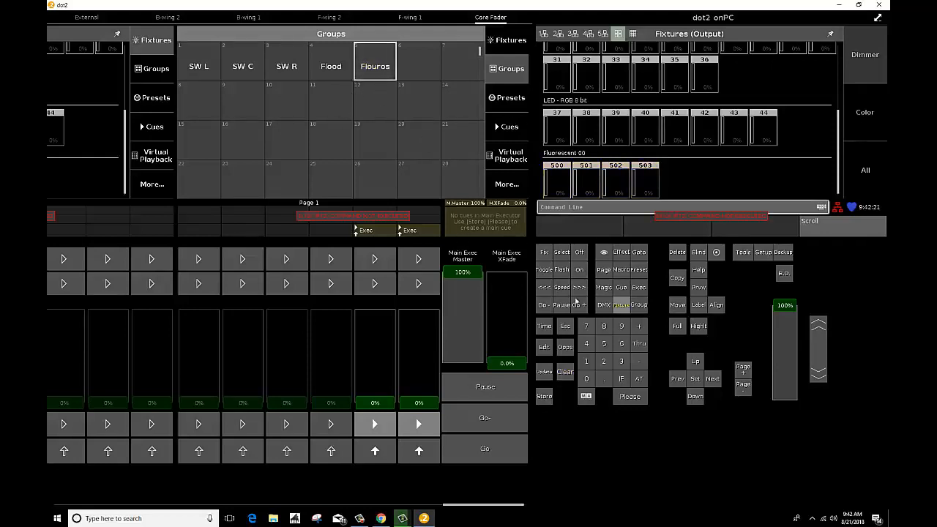
{"action": "left_click", "coordinate": [366, 66]}
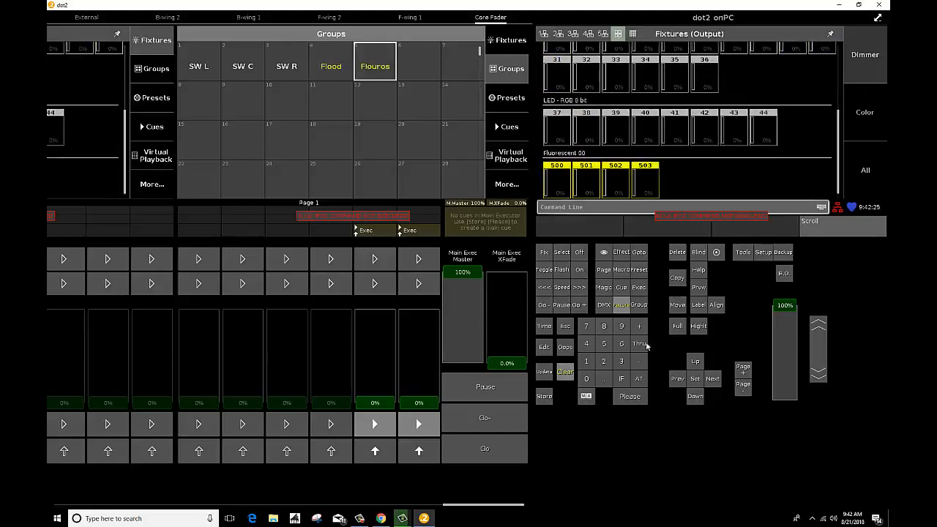
{"action": "left_click", "coordinate": [565, 372]}
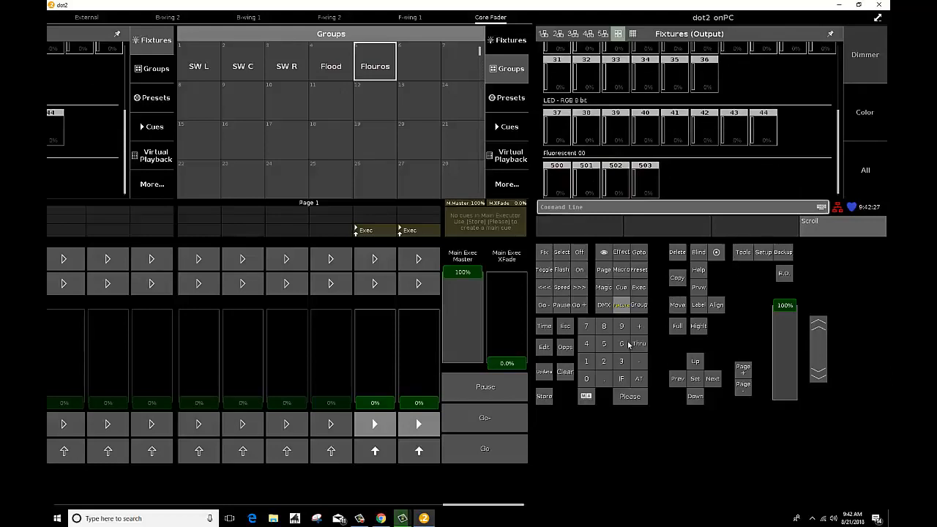
Select the Flouros group and set its fixtures to 100
{"action": "left_click", "coordinate": [373, 67]}
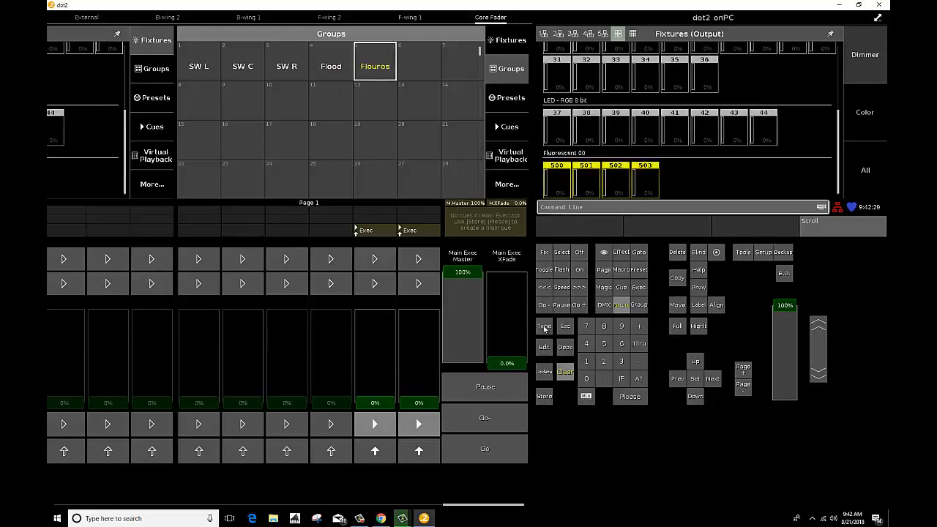
{"action": "left_click", "coordinate": [638, 379]}
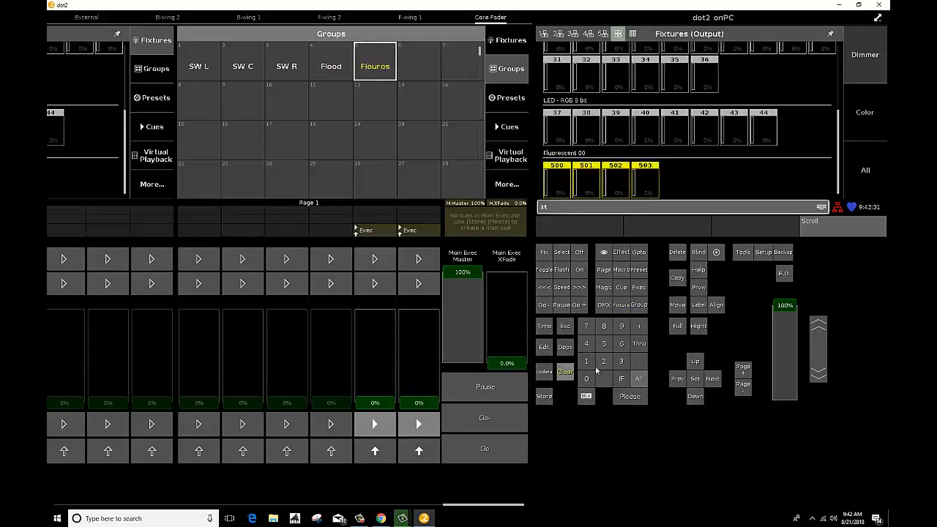
{"action": "left_click", "coordinate": [589, 364]}
{"action": "left_click", "coordinate": [587, 378]}
{"action": "left_click", "coordinate": [587, 378]}
{"action": "left_click", "coordinate": [630, 396]}
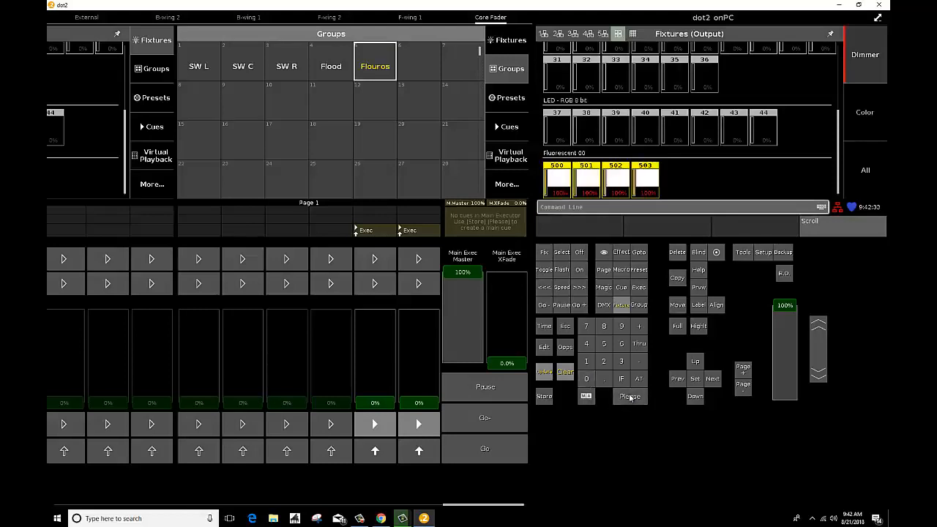
Store the fluorescent look on the first core fader executor of page 1, clear the programmer, and test the executor's fader
{"action": "left_click", "coordinate": [545, 396]}
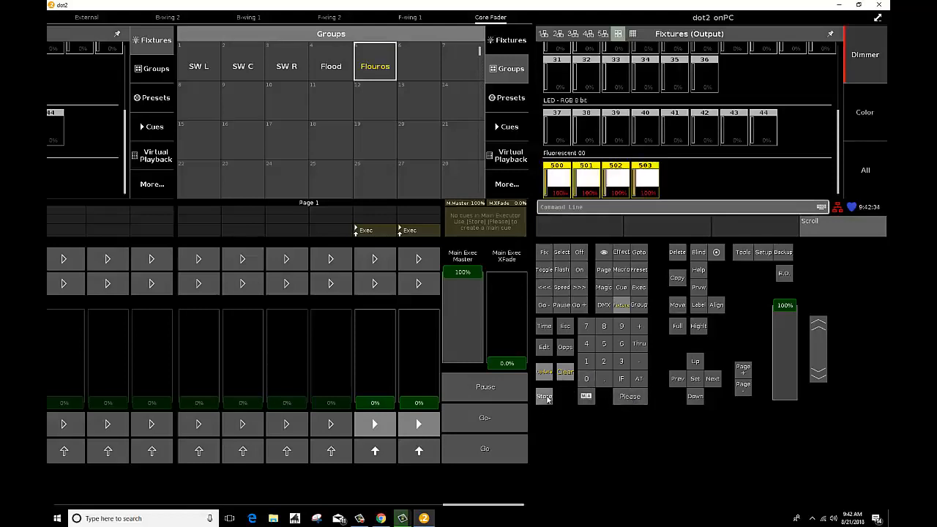
{"action": "left_click", "coordinate": [196, 424]}
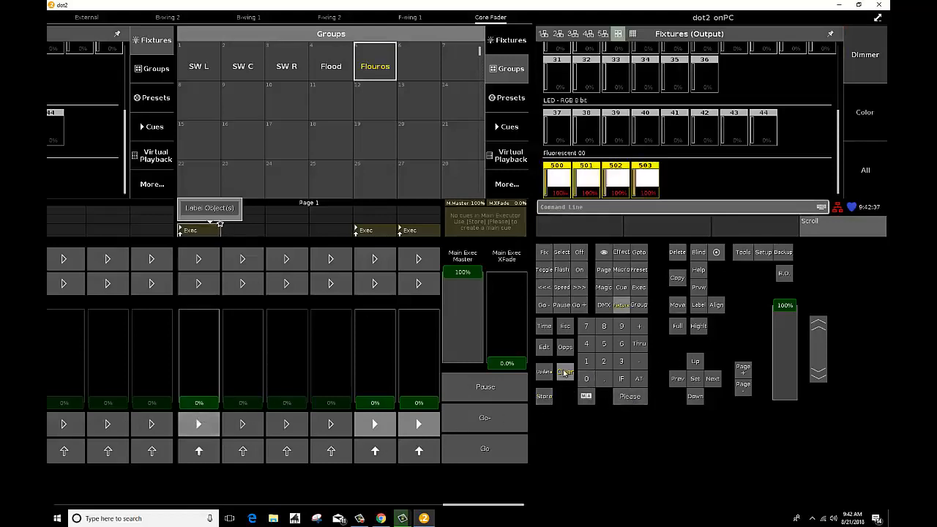
{"action": "mouse_move", "coordinate": [202, 405]}
{"action": "left_mouse_down"}
{"action": "mouse_move", "coordinate": [199, 311]}
{"action": "mouse_move", "coordinate": [201, 409]}
{"action": "left_mouse_up"}
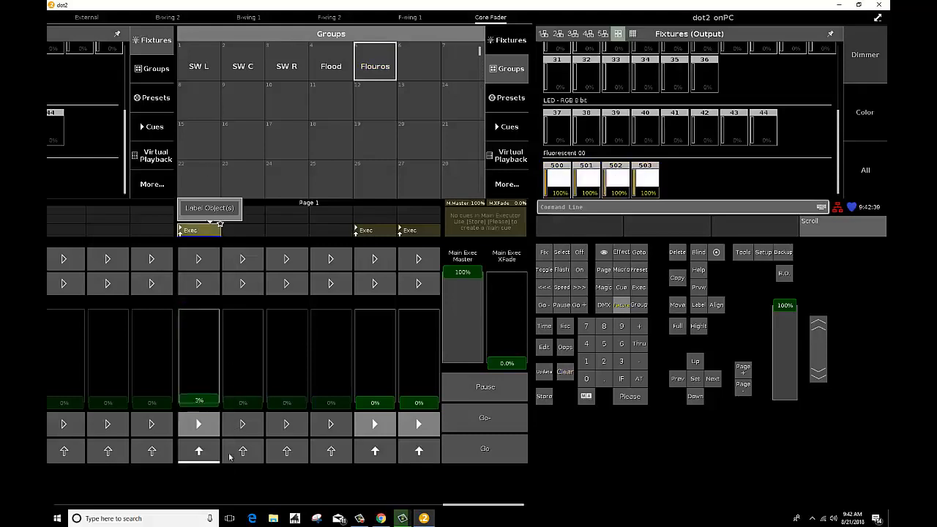
{"action": "left_click", "coordinate": [360, 519]}
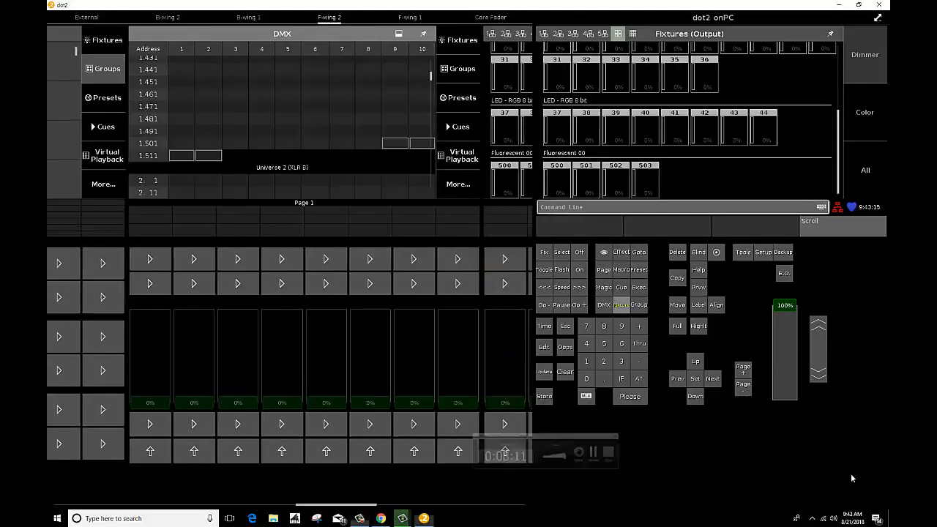
Select LED - RGB 8 bit fixtures 37 through 44 in the fixture sheet
{"action": "left_click", "coordinate": [697, 396]}
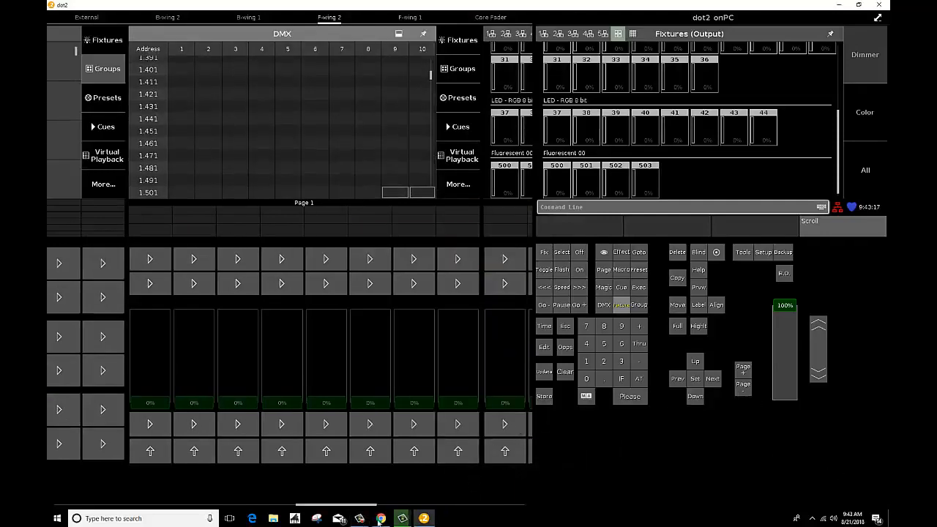
{"action": "left_click_drag", "start_coordinate": [347, 505], "coordinate": [312, 505]}
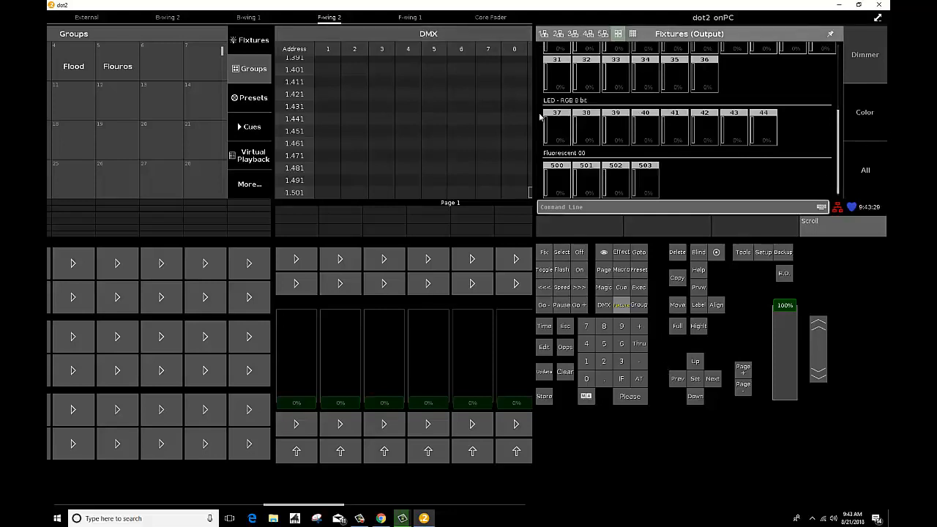
{"action": "left_click", "coordinate": [568, 132]}
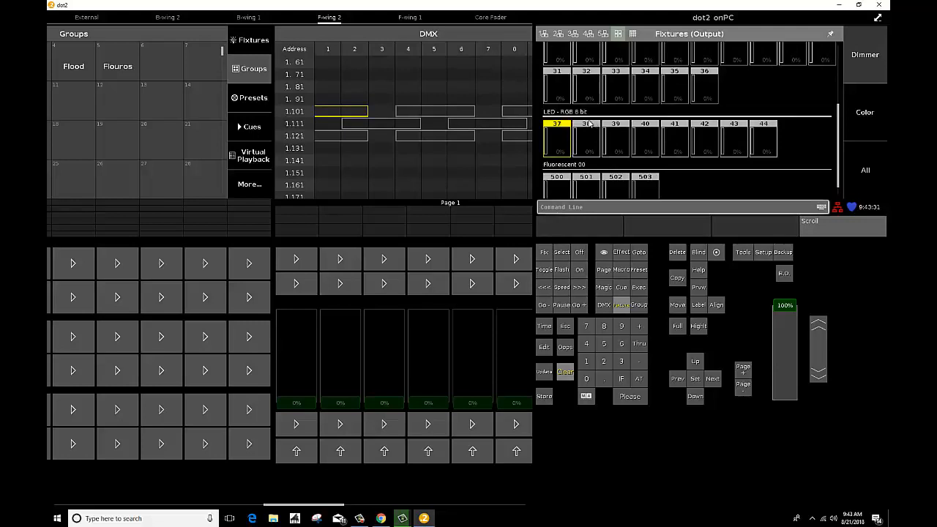
{"action": "left_click", "coordinate": [588, 125]}
{"action": "left_click", "coordinate": [616, 126]}
{"action": "left_click", "coordinate": [645, 126]}
{"action": "left_click", "coordinate": [675, 126]}
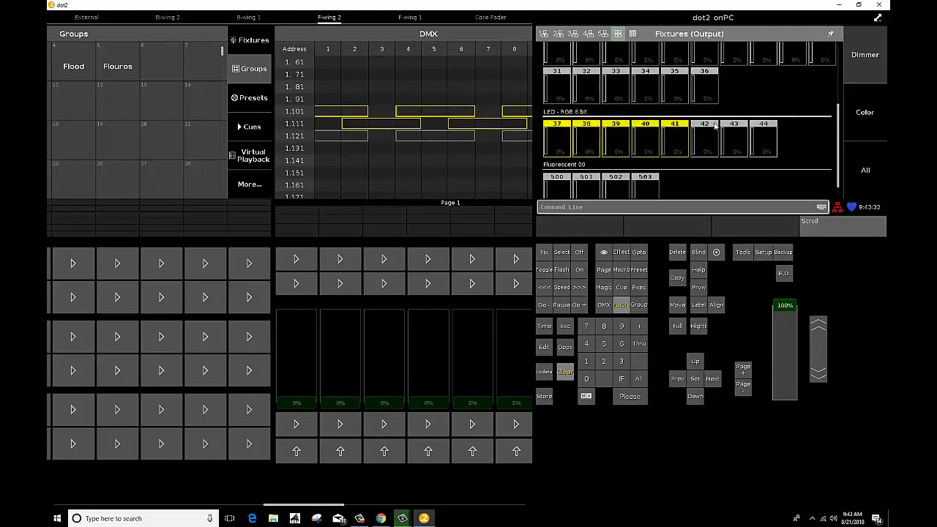
{"action": "left_click", "coordinate": [704, 125]}
{"action": "left_click", "coordinate": [733, 125]}
{"action": "left_click", "coordinate": [763, 125]}
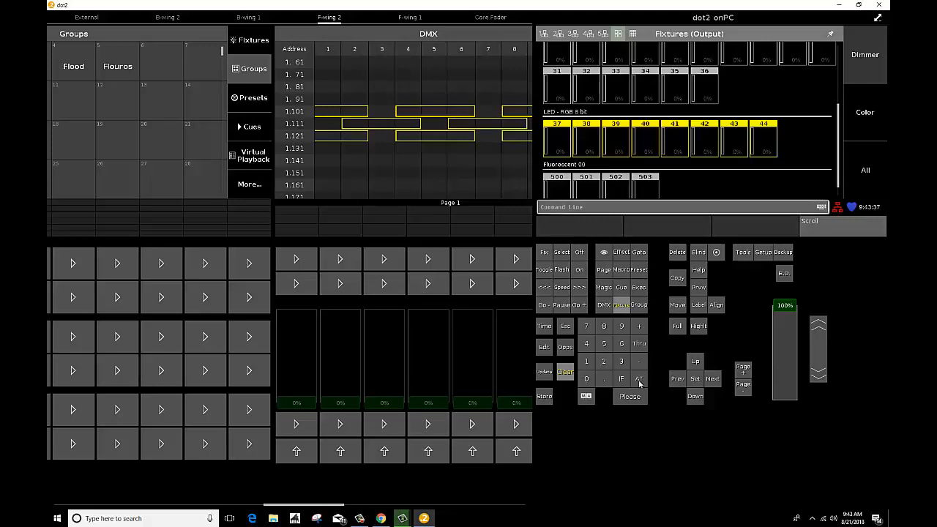
Set the selected LED fixtures to 100% with full-brightness white, and open their Color and All preset views
{"action": "left_click", "coordinate": [640, 379]}
{"action": "left_click", "coordinate": [587, 379]}
{"action": "left_click", "coordinate": [629, 396]}
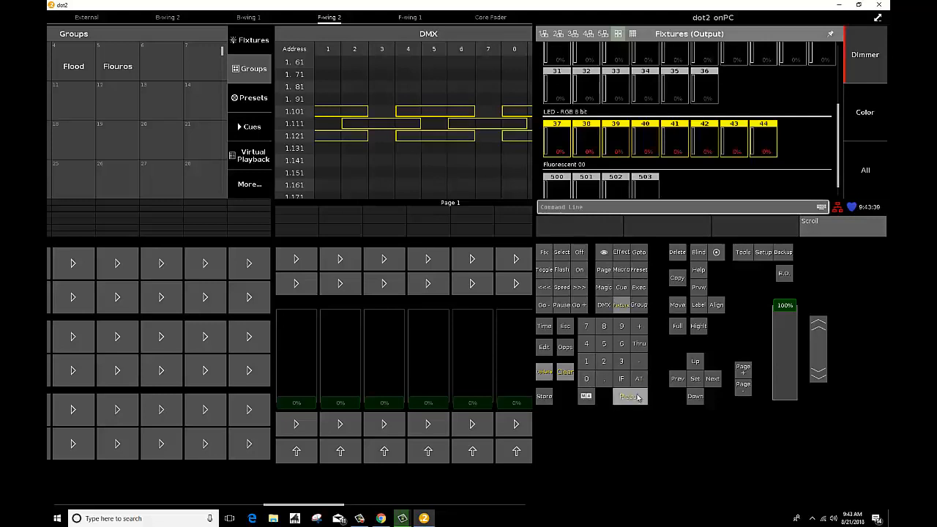
{"action": "left_click", "coordinate": [878, 119]}
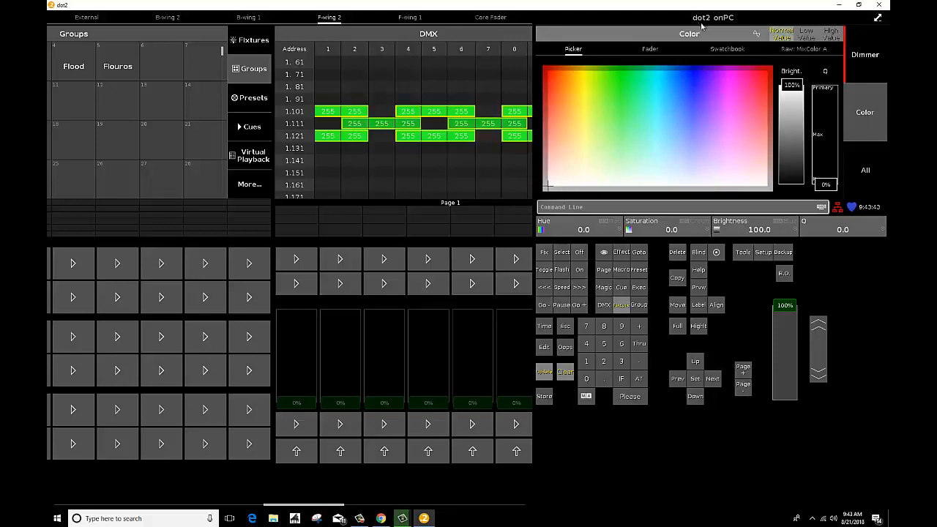
{"action": "left_click", "coordinate": [865, 171]}
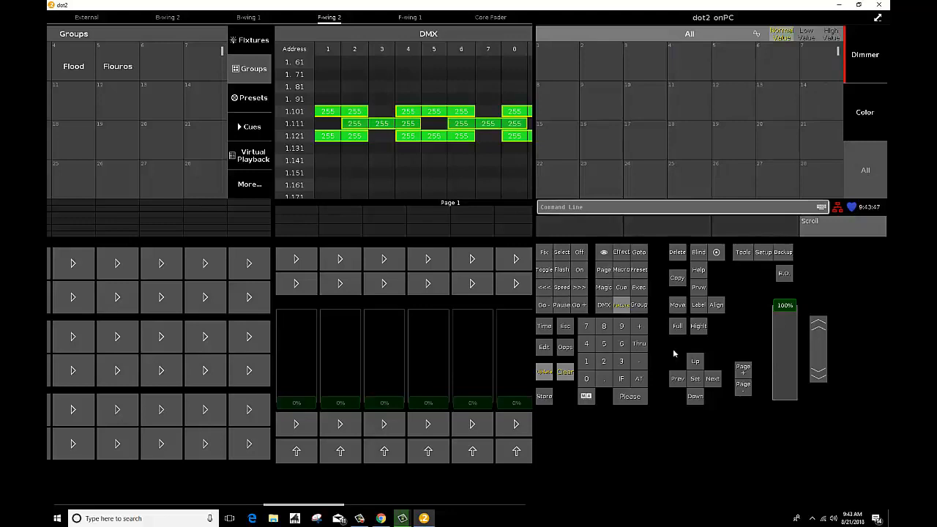
Store the white LED look on an empty B-wing button executor in the second-lowest row, and clear the programmer
{"action": "left_click", "coordinate": [544, 396]}
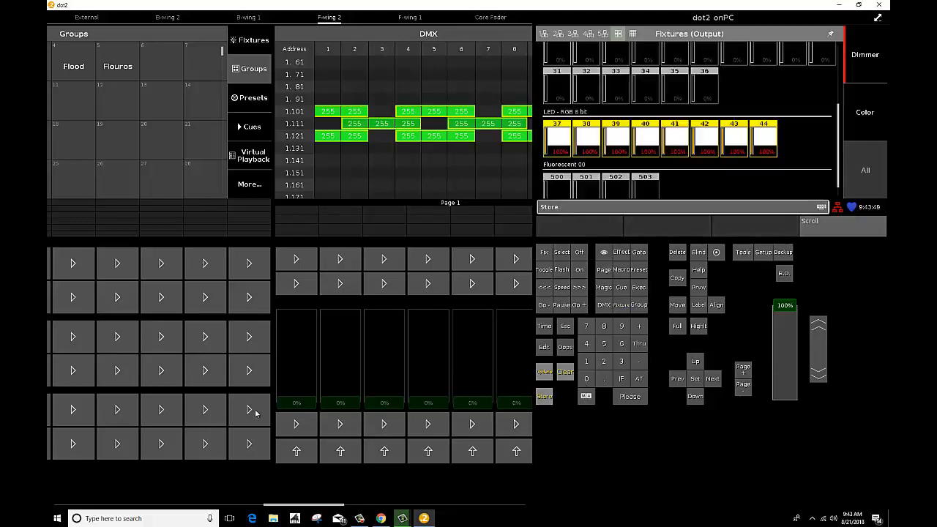
{"action": "left_click", "coordinate": [250, 410]}
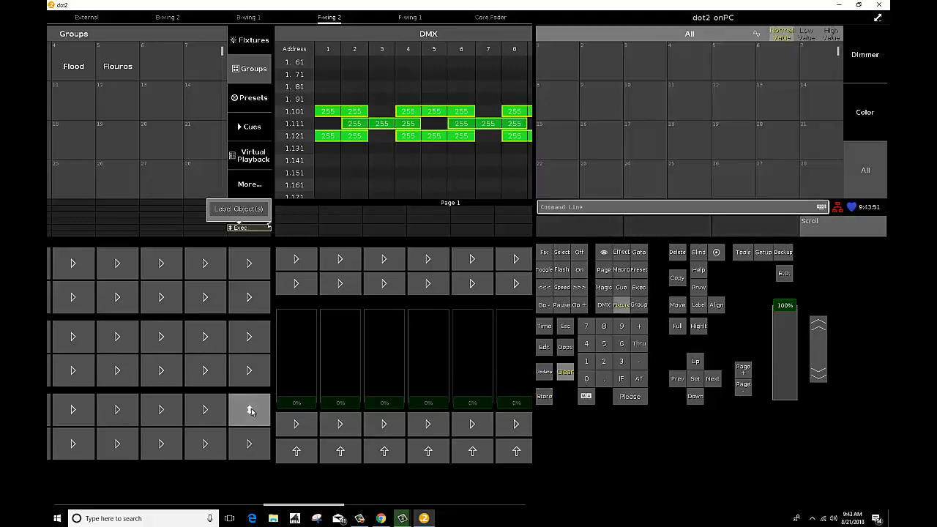
{"action": "left_click", "coordinate": [563, 372]}
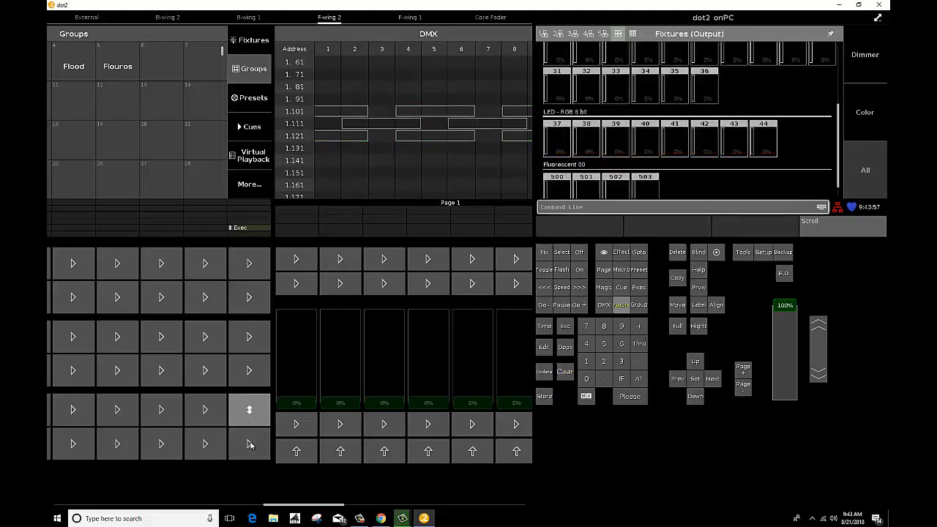
Test the stored LED button executor by toggling its look on and off several times
{"action": "left_click", "coordinate": [249, 418]}
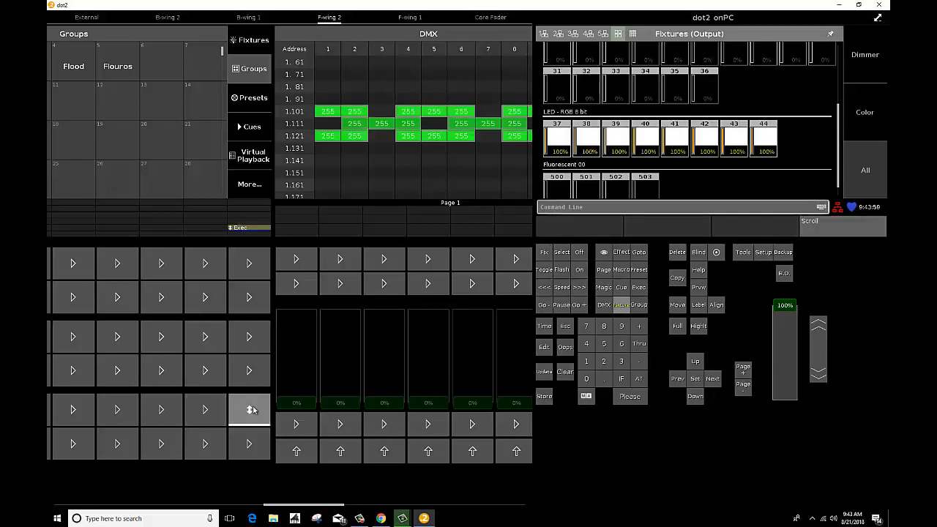
{"action": "left_click", "coordinate": [252, 410]}
{"action": "left_click", "coordinate": [253, 408]}
{"action": "left_click", "coordinate": [254, 408]}
{"action": "left_click", "coordinate": [254, 407]}
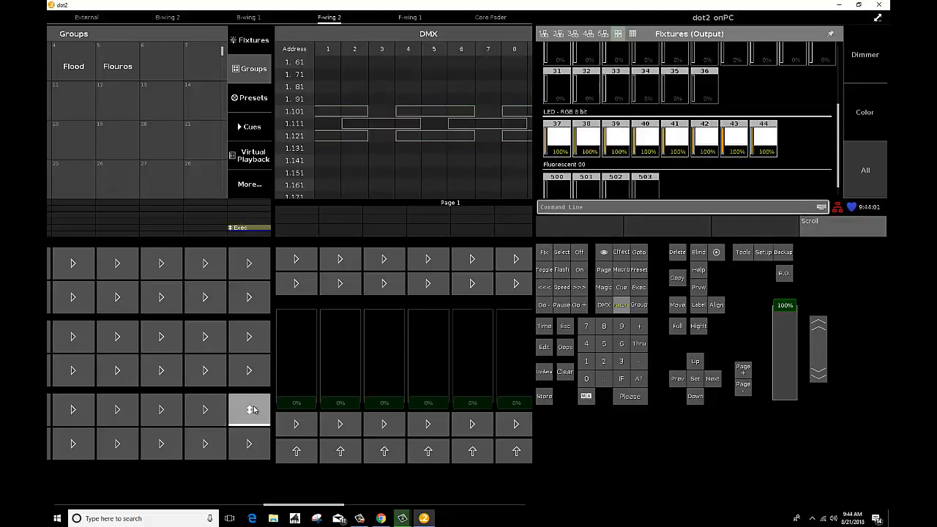
{"action": "left_click", "coordinate": [254, 408]}
{"action": "left_click", "coordinate": [253, 408]}
{"action": "left_click", "coordinate": [252, 410]}
{"action": "left_click", "coordinate": [252, 410]}
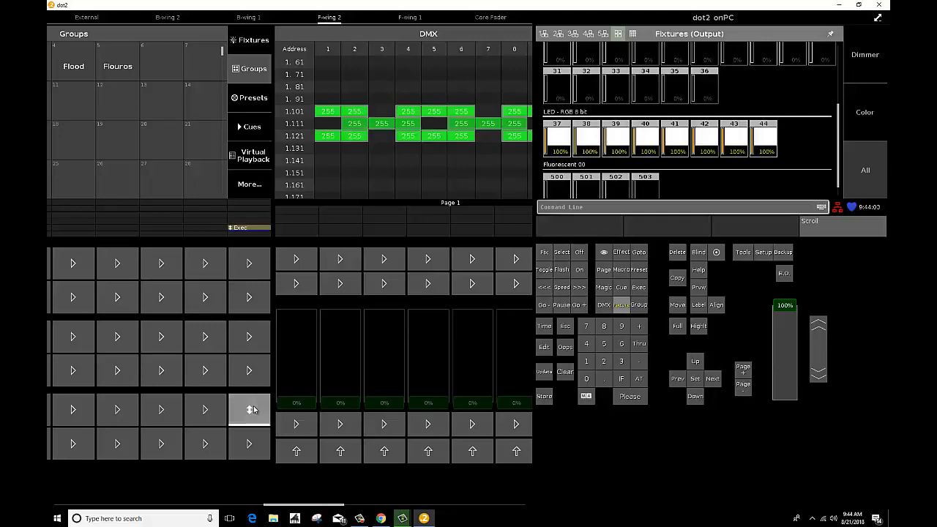
{"action": "left_click", "coordinate": [252, 410]}
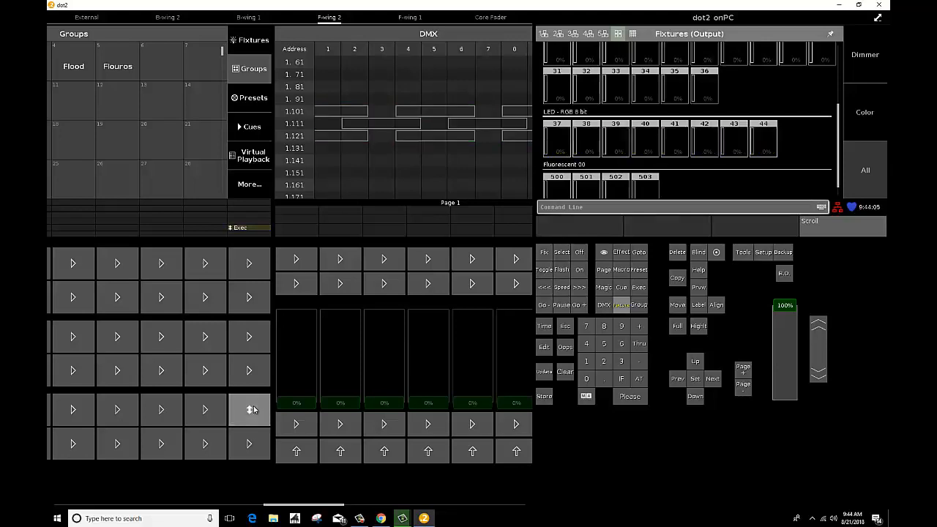
{"action": "left_click", "coordinate": [252, 410]}
{"action": "left_click", "coordinate": [252, 410]}
{"action": "left_click", "coordinate": [251, 411]}
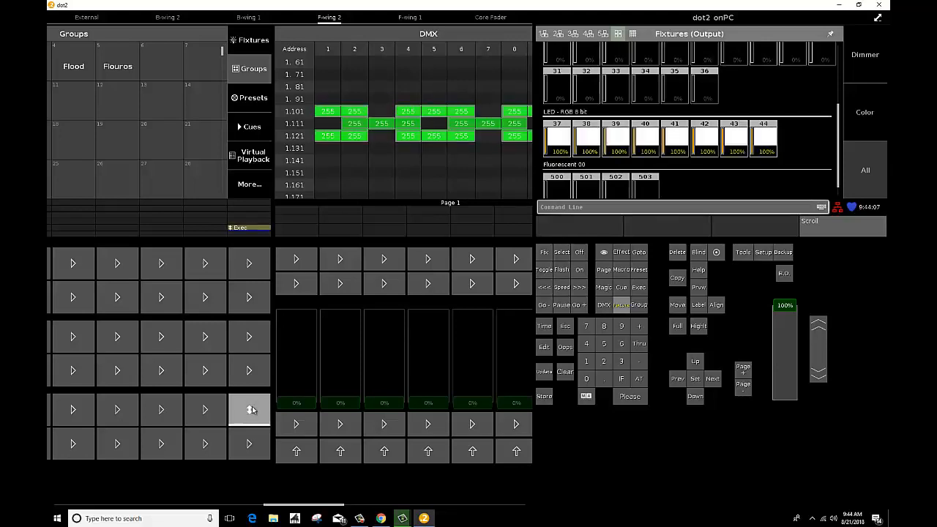
{"action": "left_click", "coordinate": [251, 410]}
{"action": "left_click", "coordinate": [250, 410]}
{"action": "left_click", "coordinate": [250, 410]}
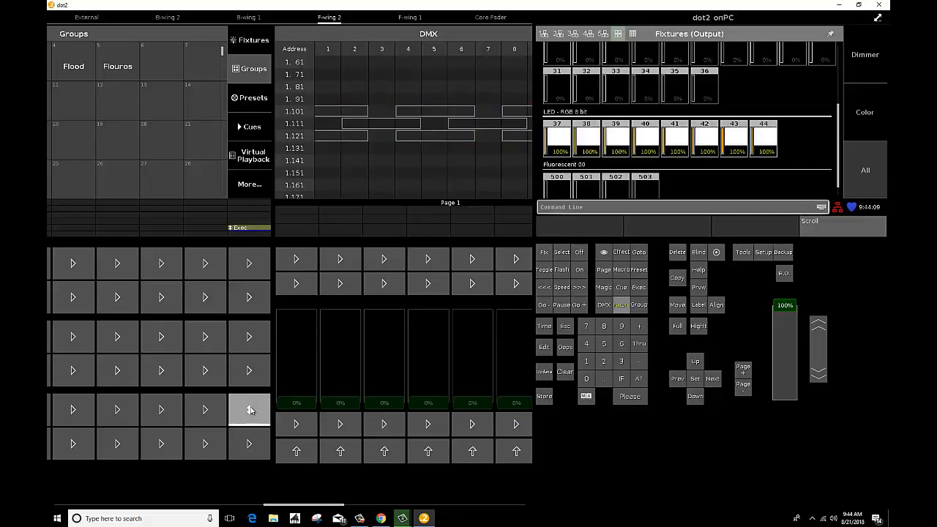
{"action": "left_click", "coordinate": [250, 410]}
{"action": "left_click", "coordinate": [250, 410]}
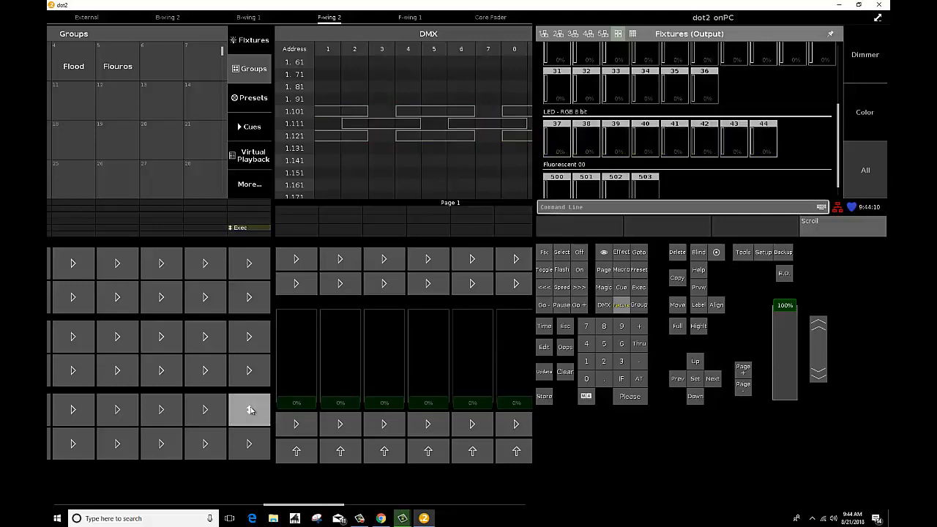
Save the current show under its existing name
{"action": "left_click", "coordinate": [780, 253]}
{"action": "left_click", "coordinate": [643, 149]}
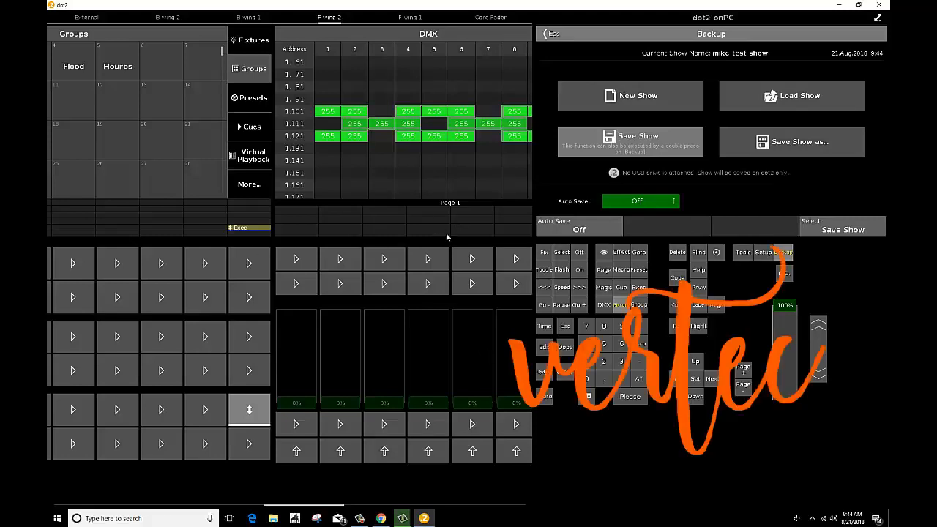
{"action": "left_click", "coordinate": [360, 518]}
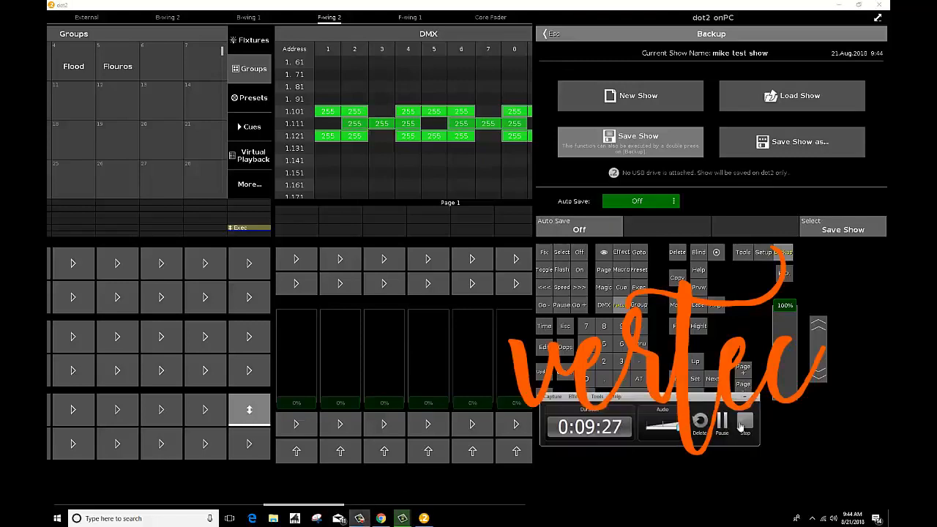